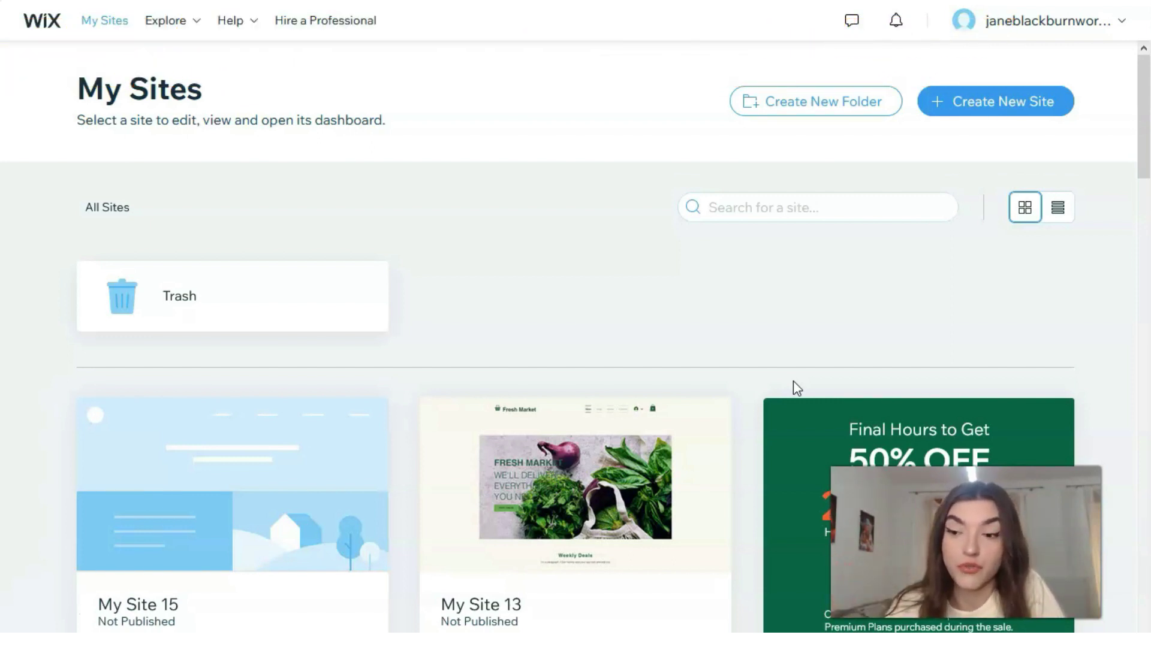
Step: Start creating a new site and choose Restaurants & Food as the kind of website
left_click(1025, 110)
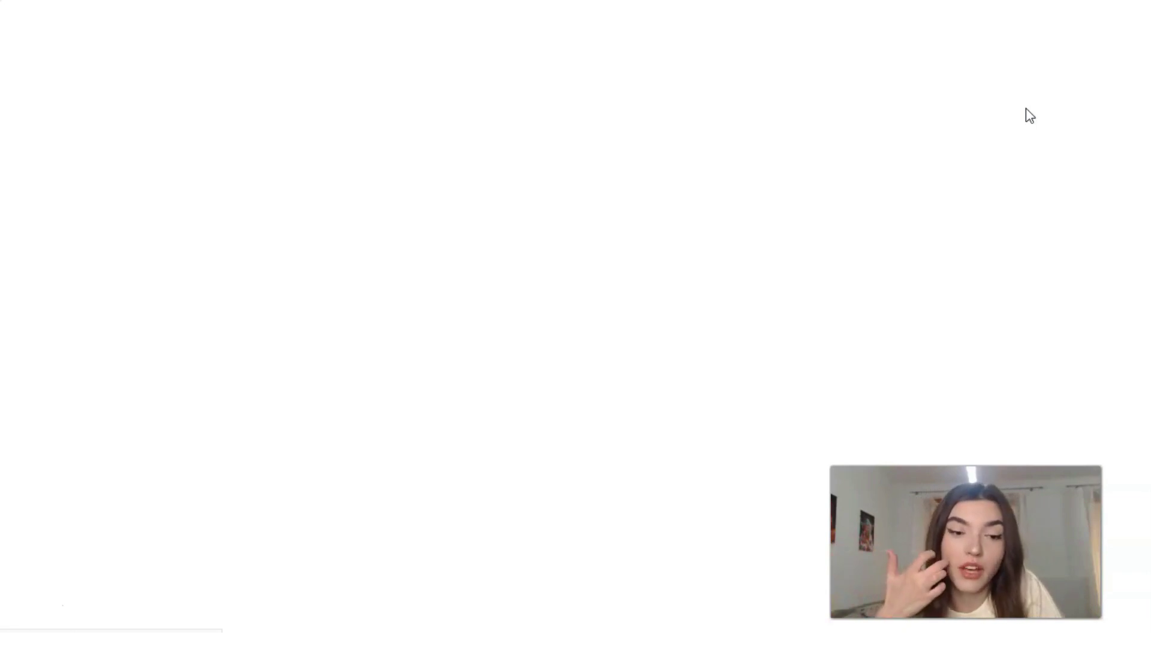
left_click(33, 623)
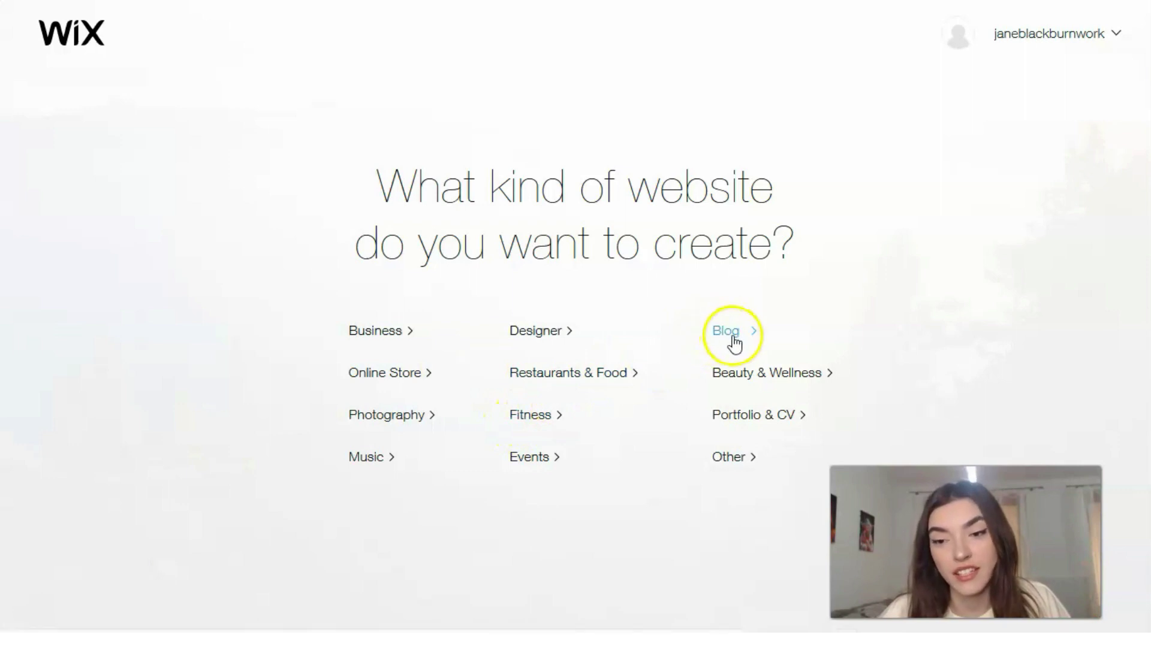
left_click(758, 389)
left_click(754, 388)
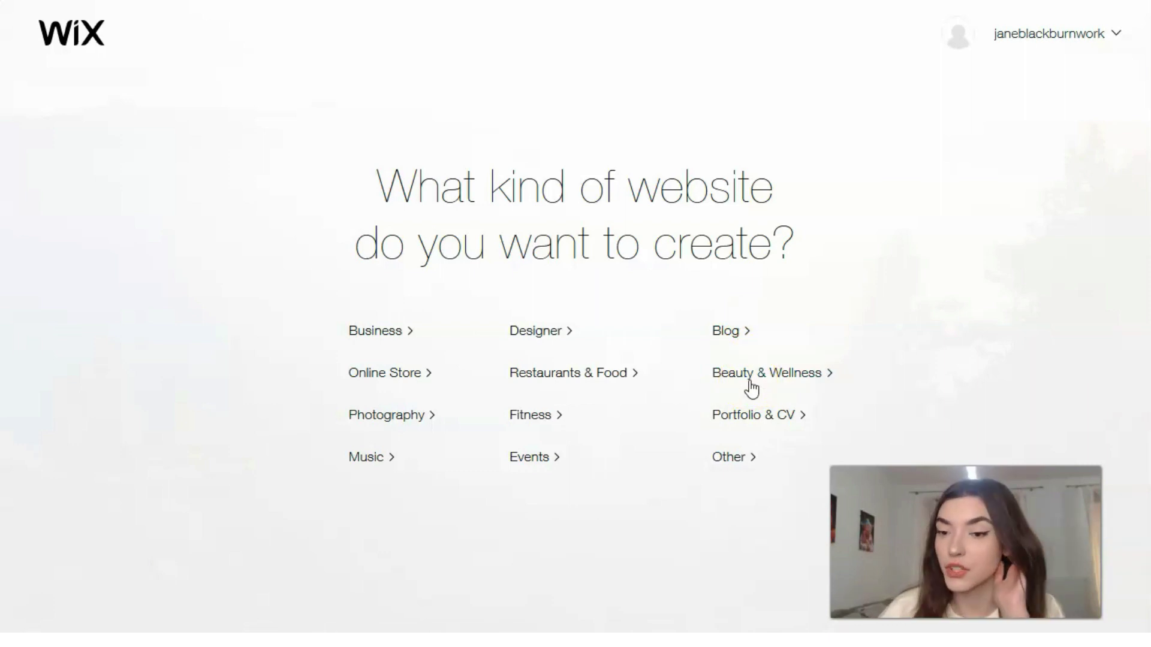
left_click(747, 429)
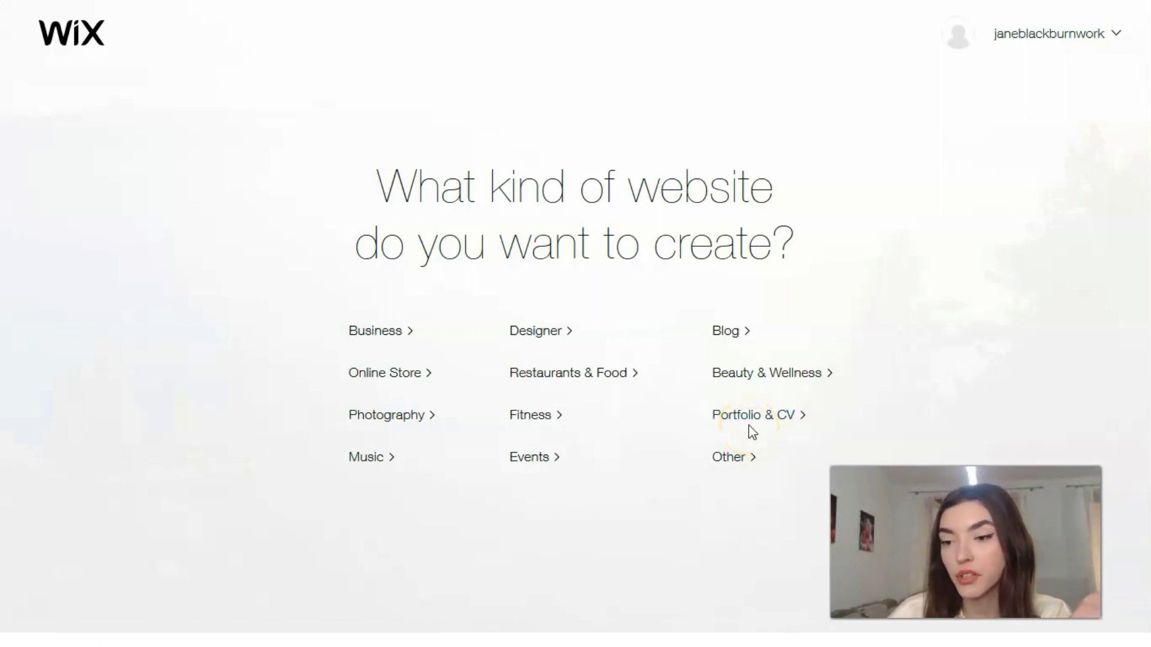
left_click(447, 469)
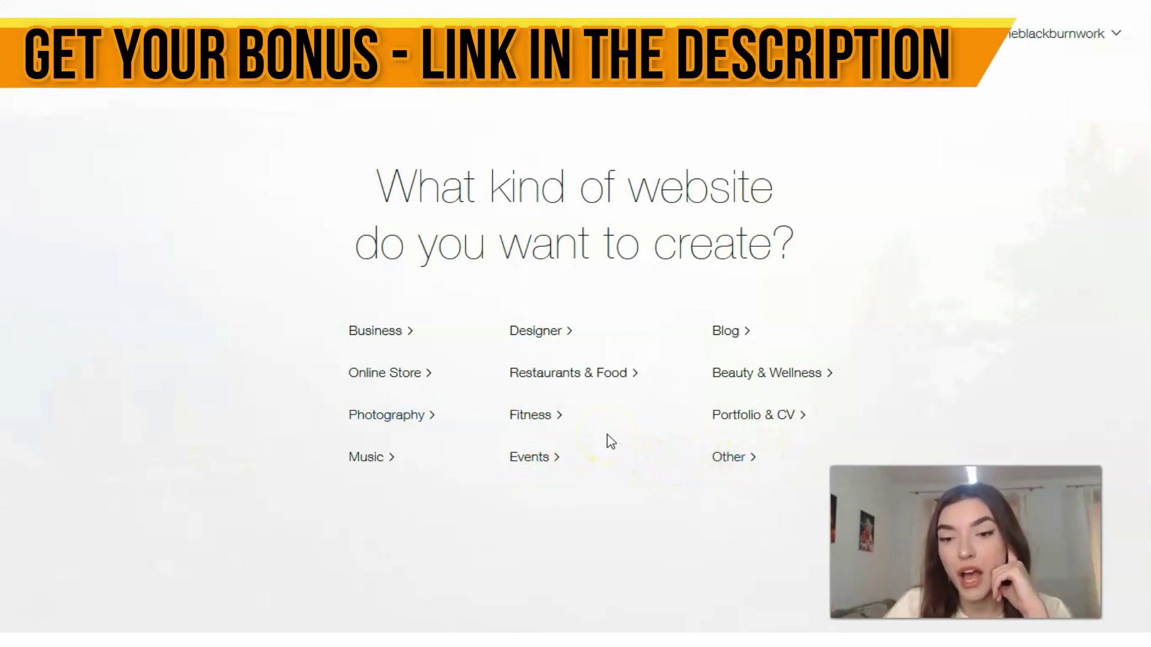
left_click(601, 377)
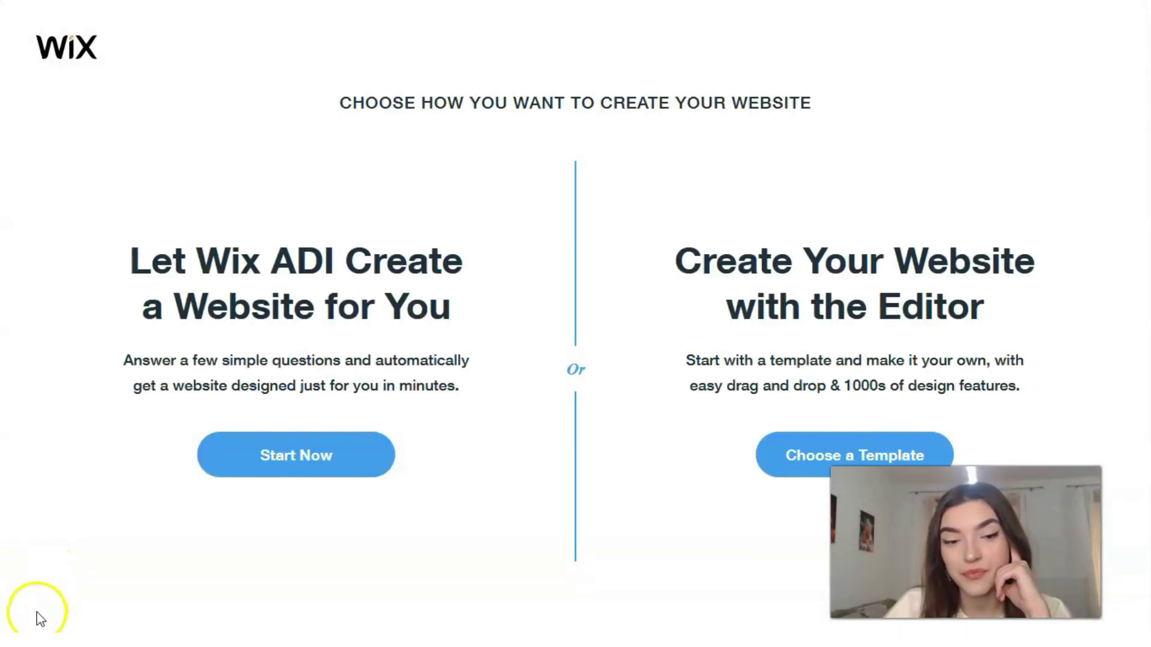
Step: Choose to create the website with the Editor, starting from a template
left_click(37, 612)
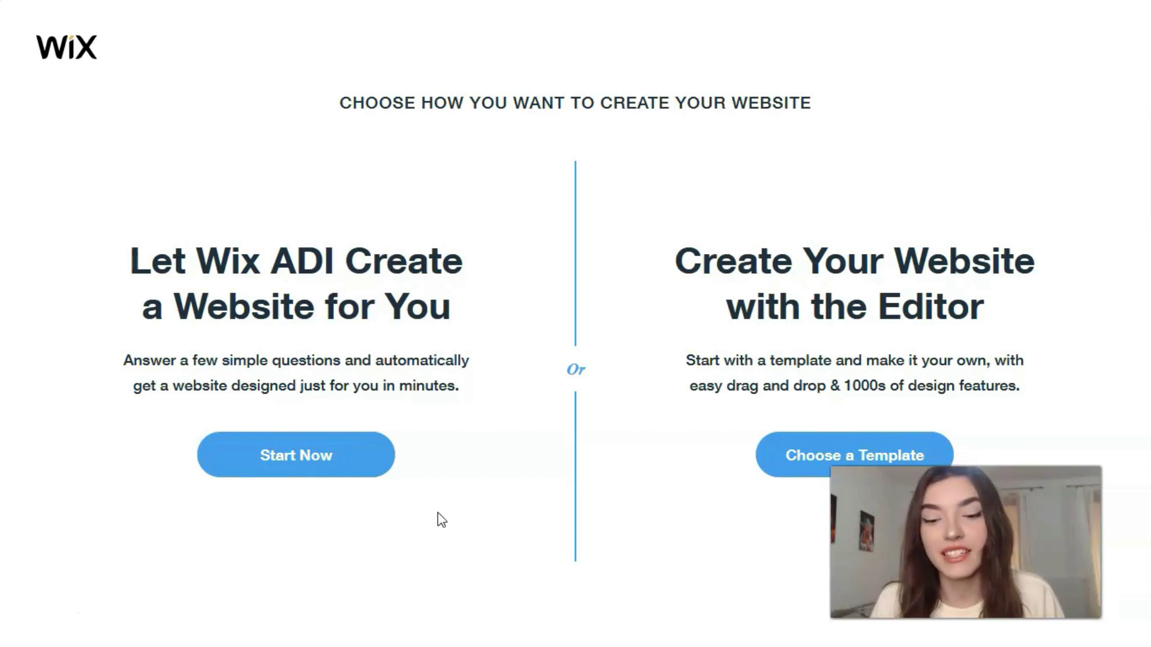
left_click(889, 445)
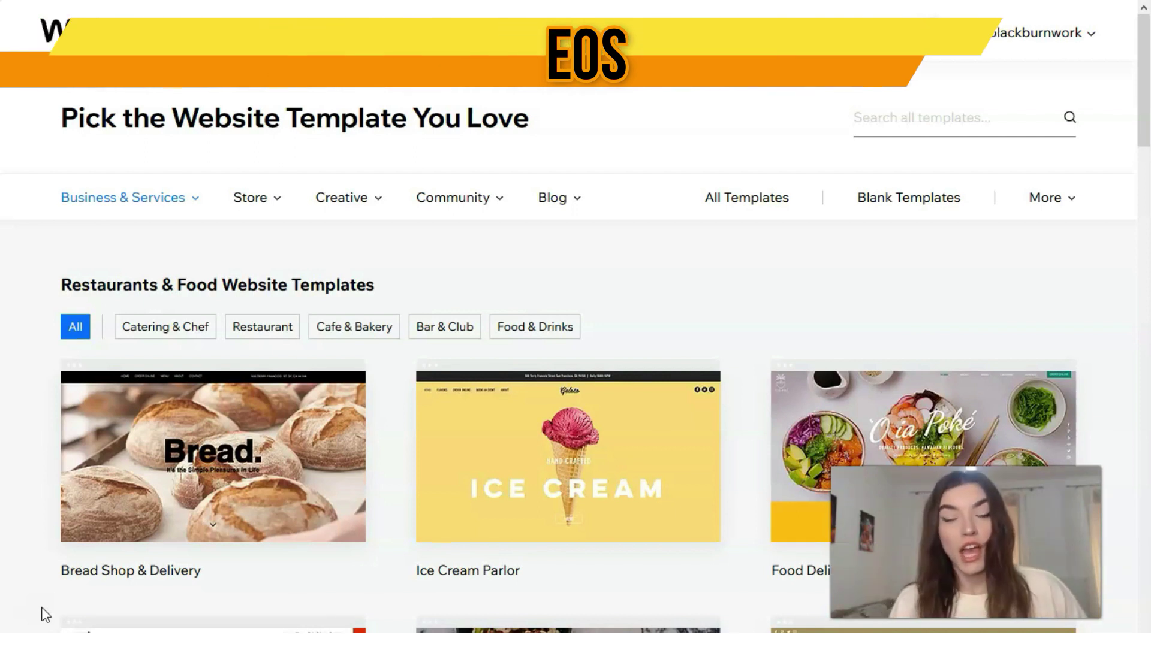
left_click(33, 612)
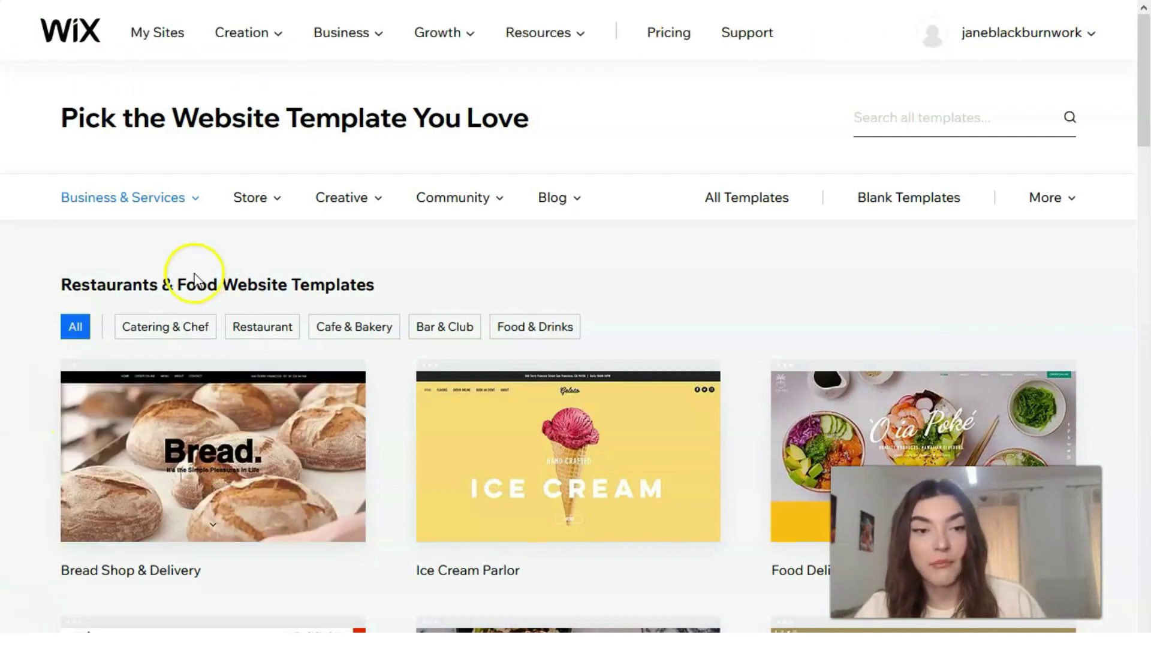
Step: Look through the first page of Restaurants & Food website templates
mouse_move(153, 214)
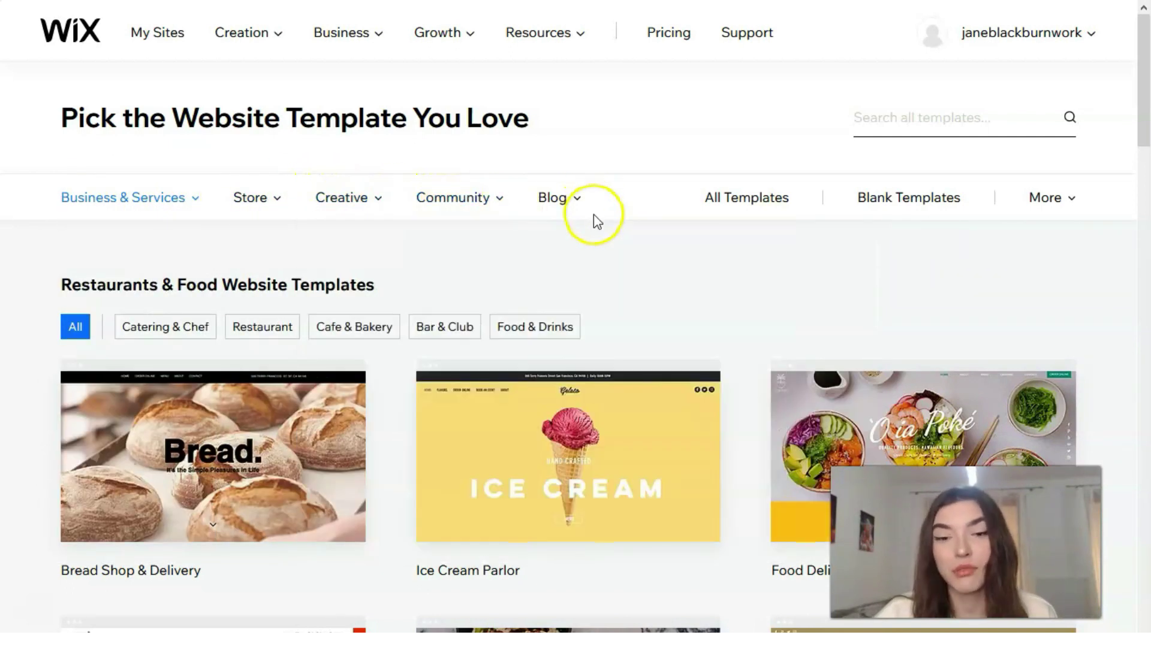
scroll(557, 304, "down", 3)
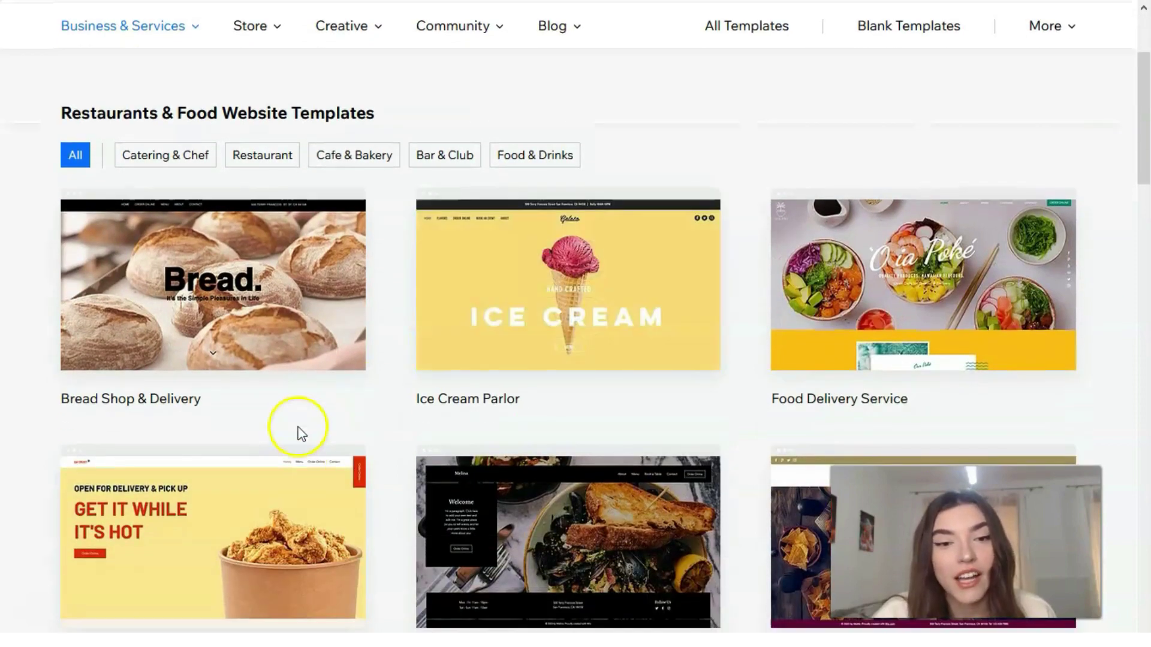
scroll(509, 393, "down", 7)
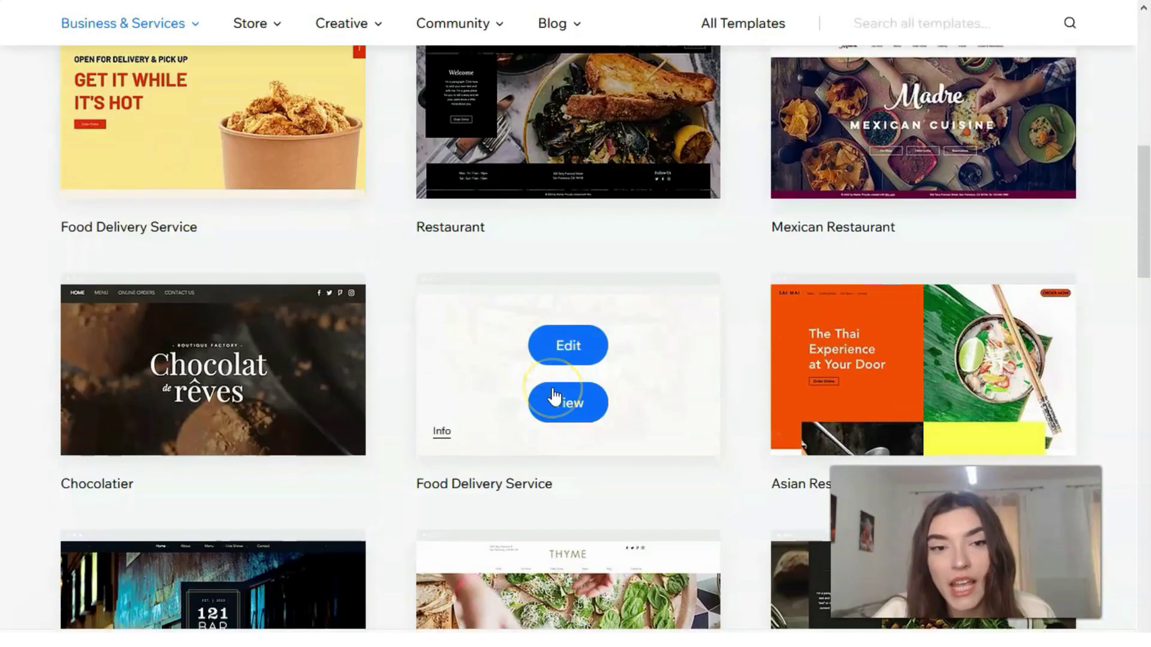
scroll(553, 390, "down", 9)
scroll(552, 388, "up", 10)
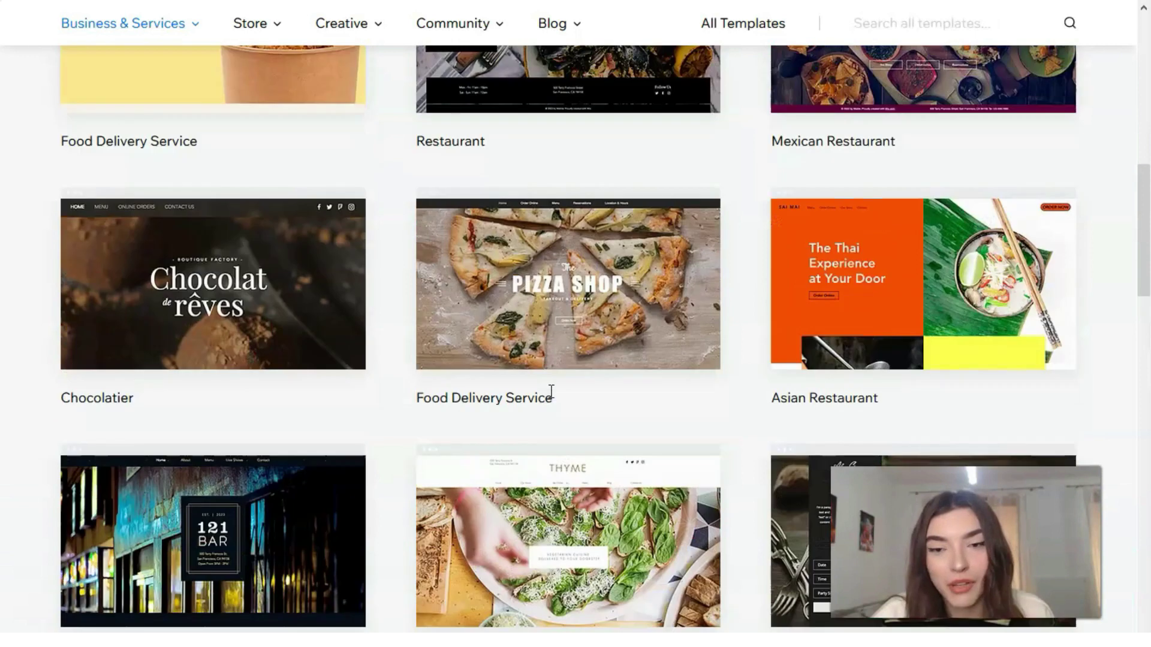
scroll(533, 403, "up", 4)
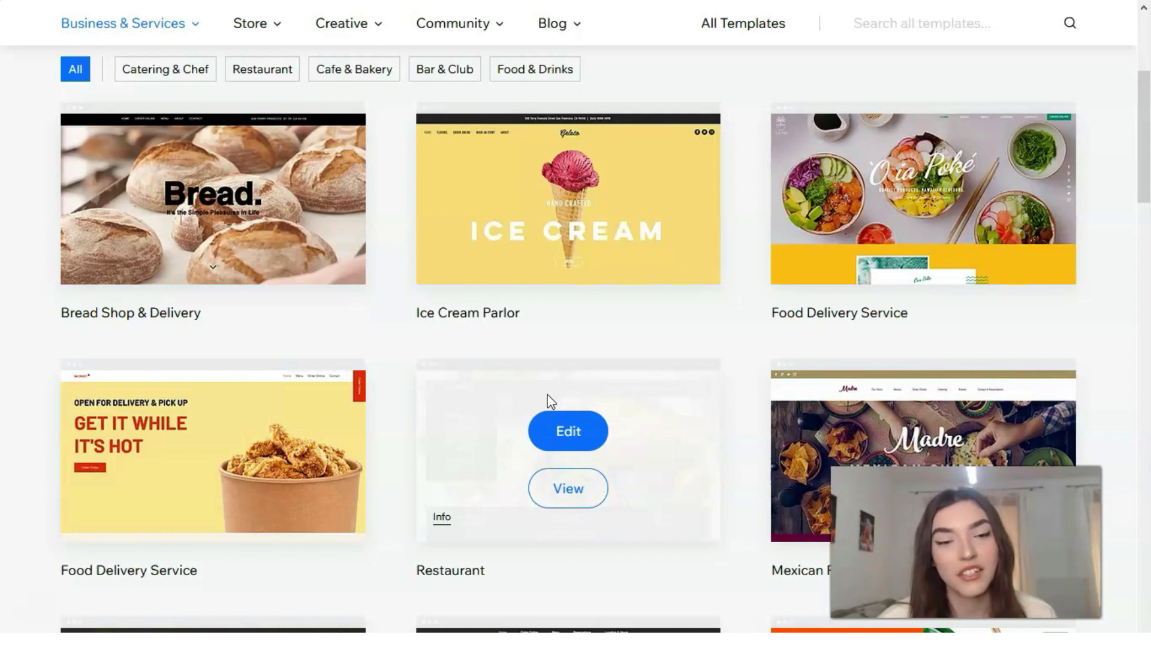
Step: Preview the Bread Shop & Delivery template and open its full demo
mouse_move(298, 275)
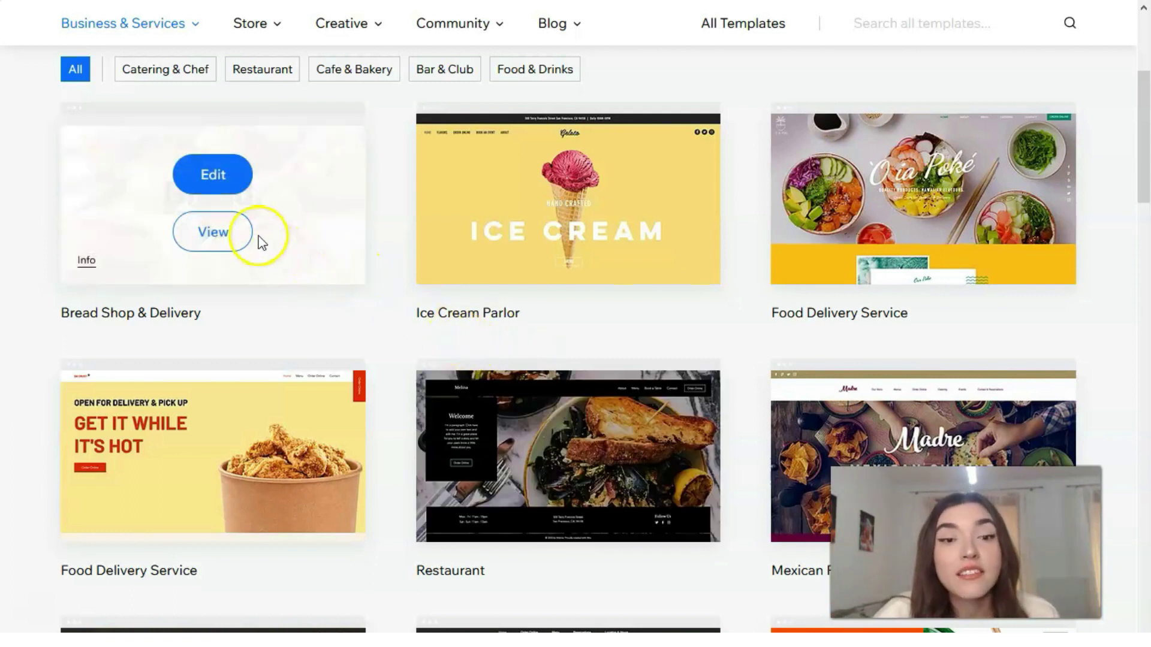
left_click(241, 240)
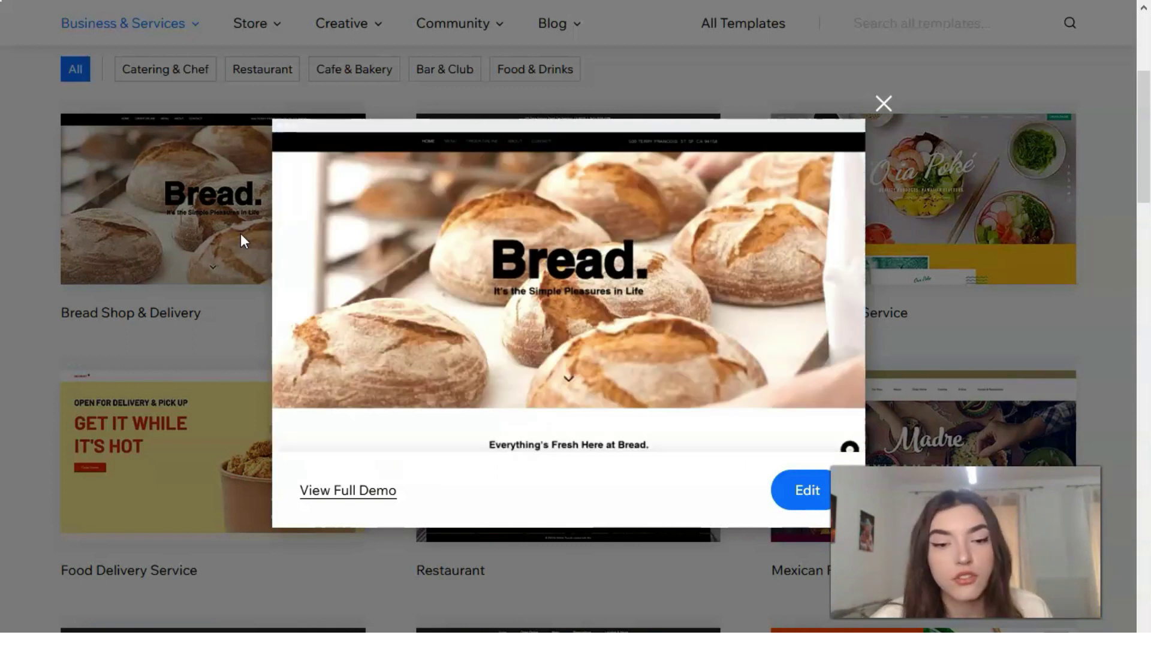
left_click(361, 497)
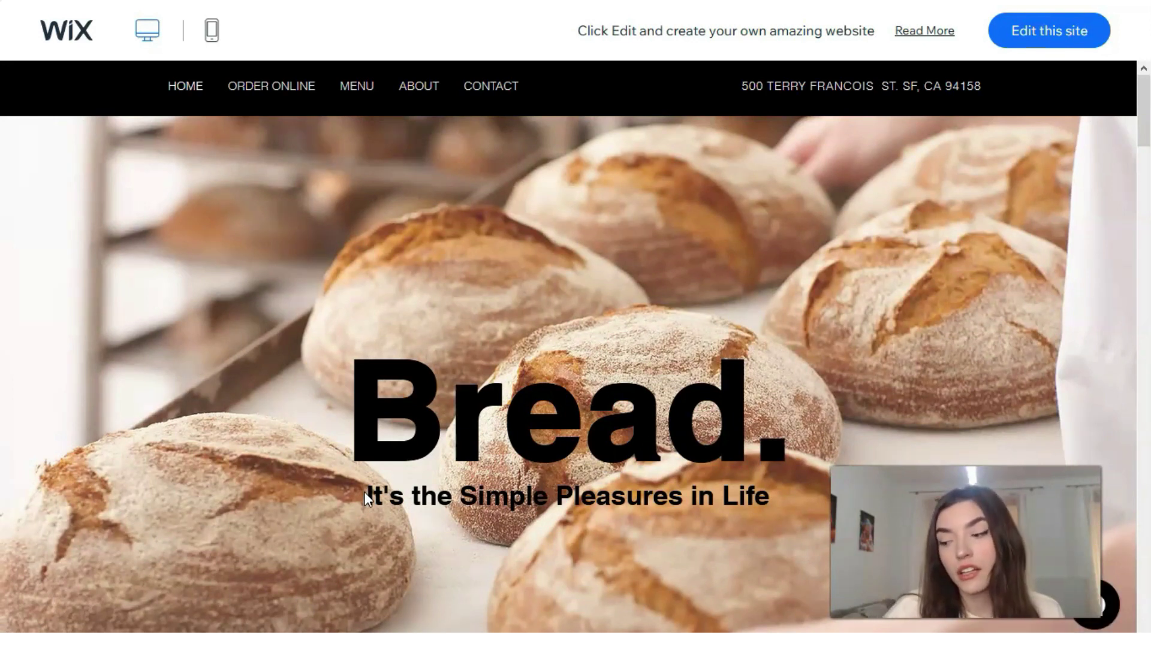
Step: Examine the Bread template's home page from the header to the footer, including its product, About and coffee sections
scroll(334, 486, "down", 10)
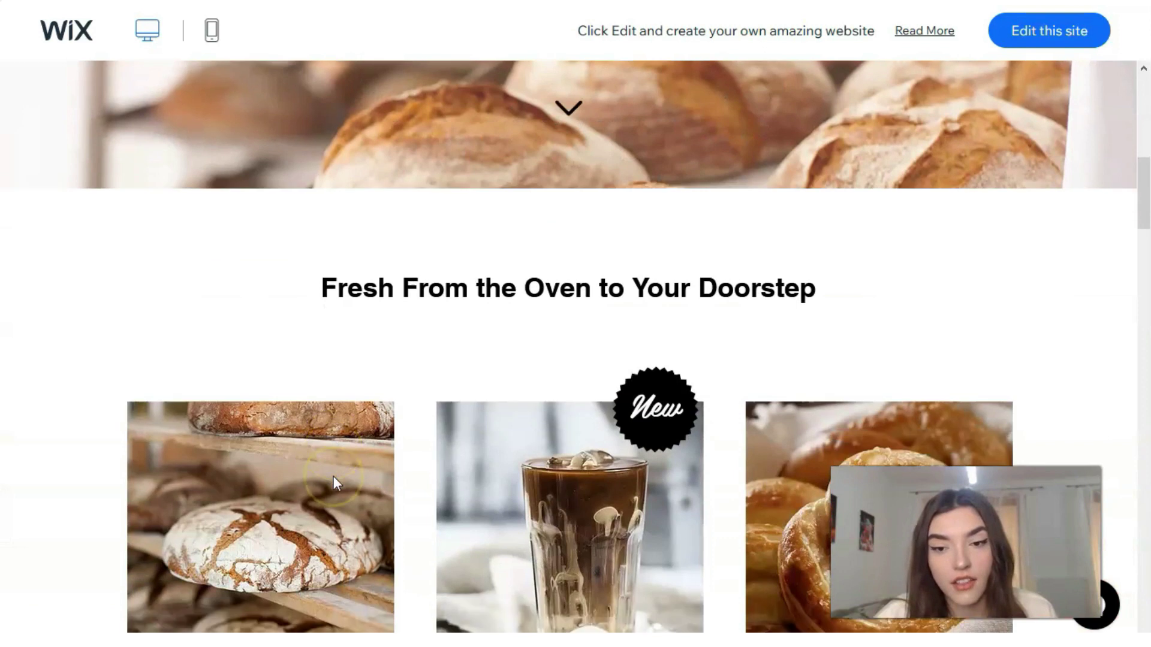
scroll(334, 478, "down", 3)
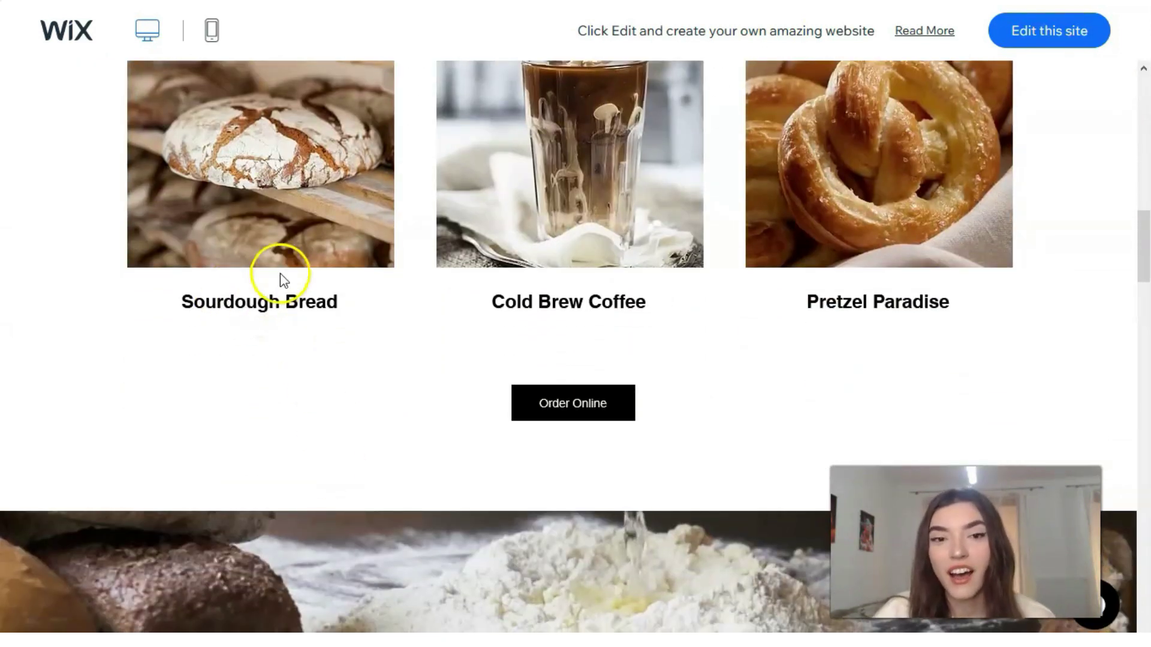
scroll(284, 281, "up", 1)
scroll(283, 279, "up", 2)
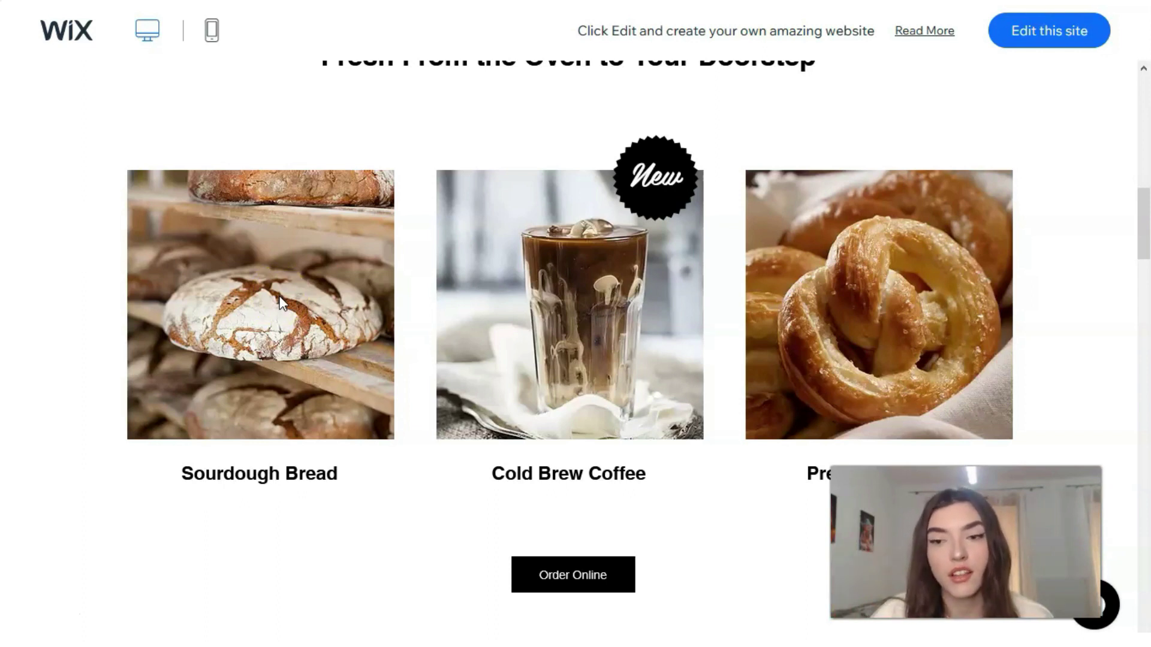
scroll(296, 311, "down", 8)
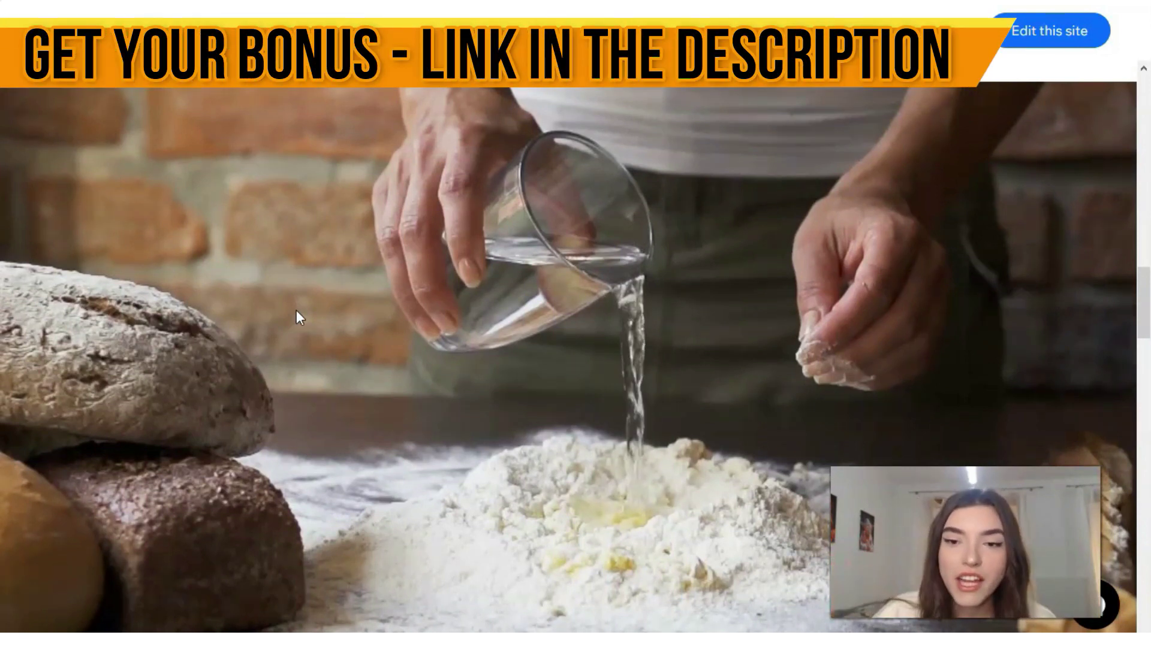
scroll(303, 314, "down", 10)
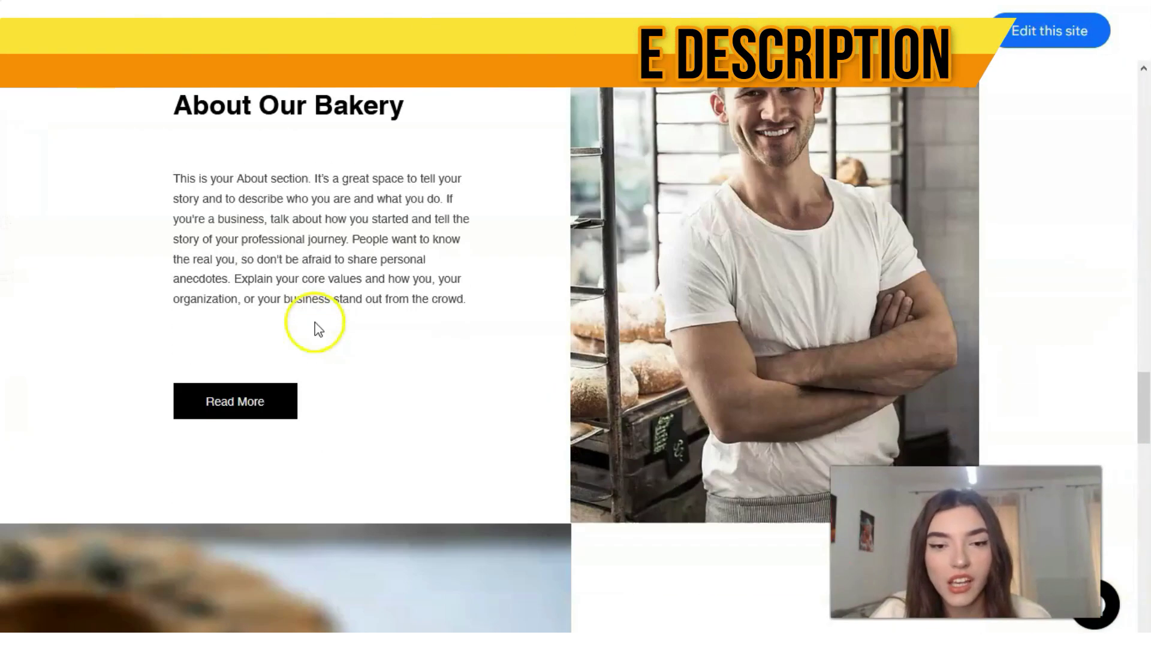
scroll(316, 333, "down", 10)
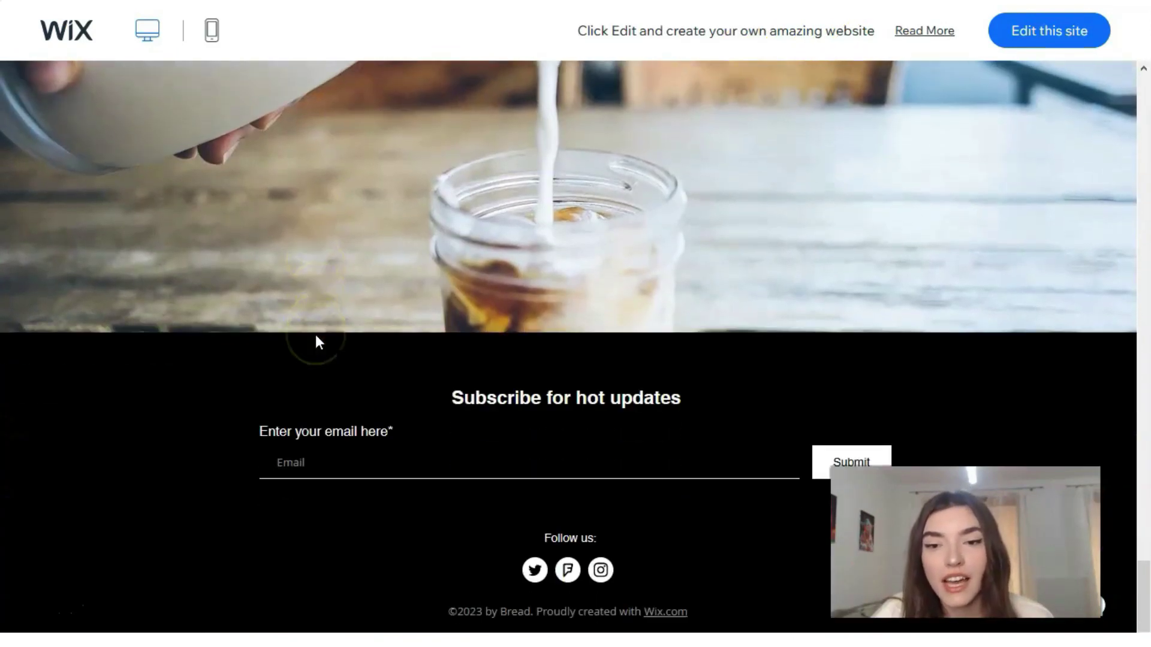
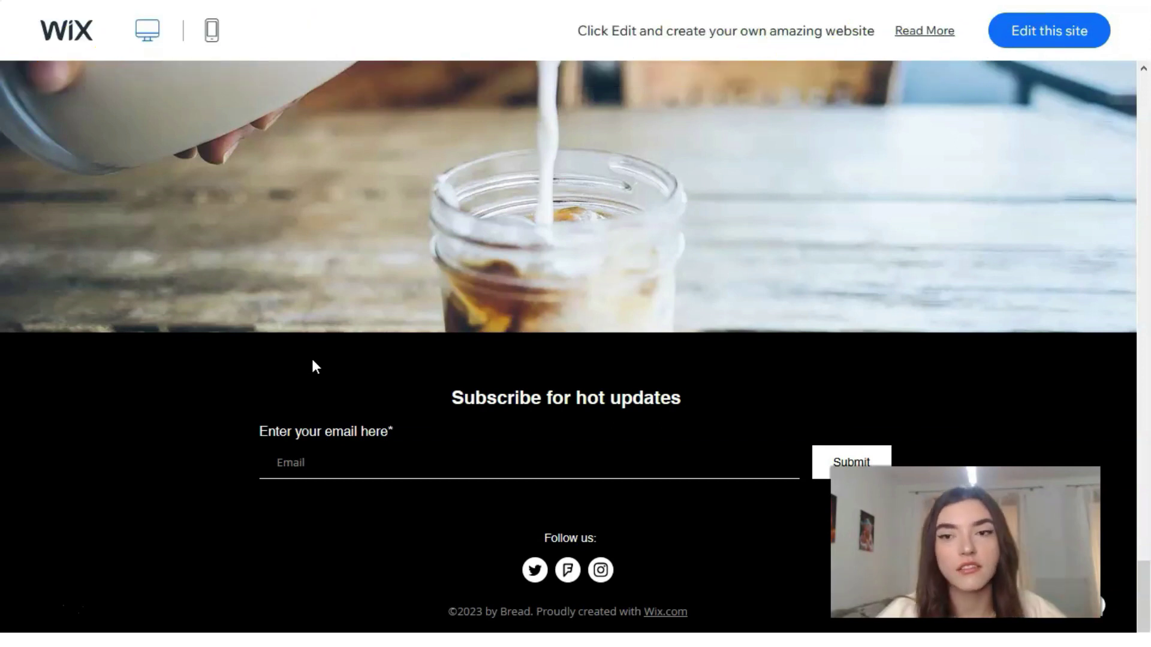
scroll(316, 363, "up", 20)
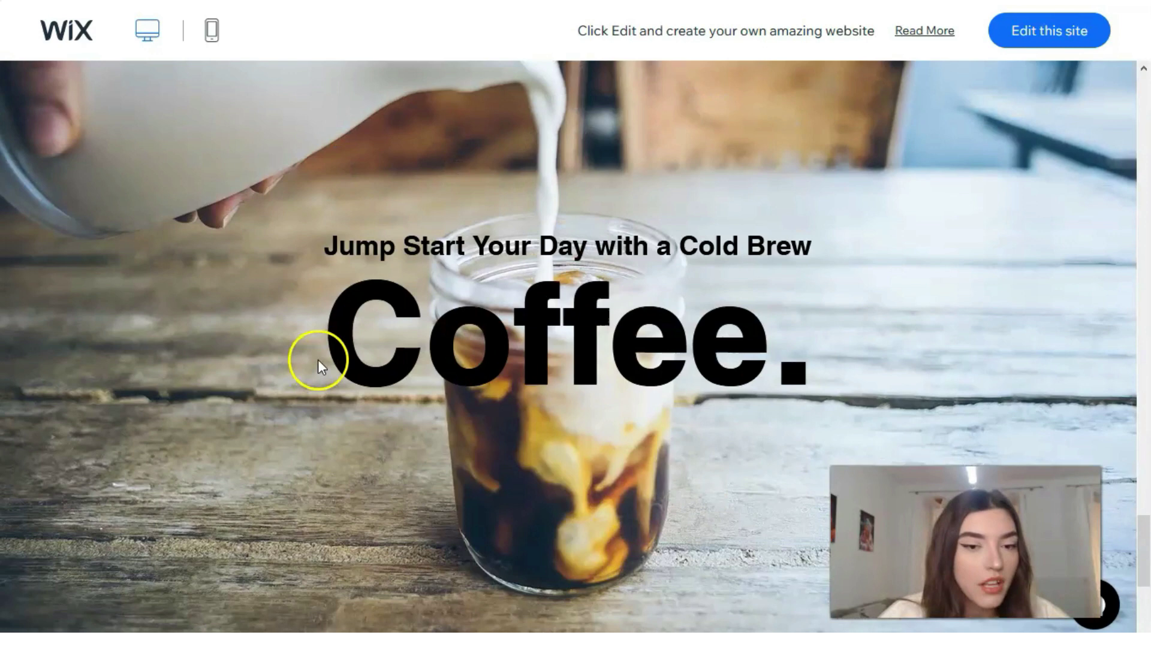
scroll(323, 362, "down", 15)
scroll(331, 361, "up", 10)
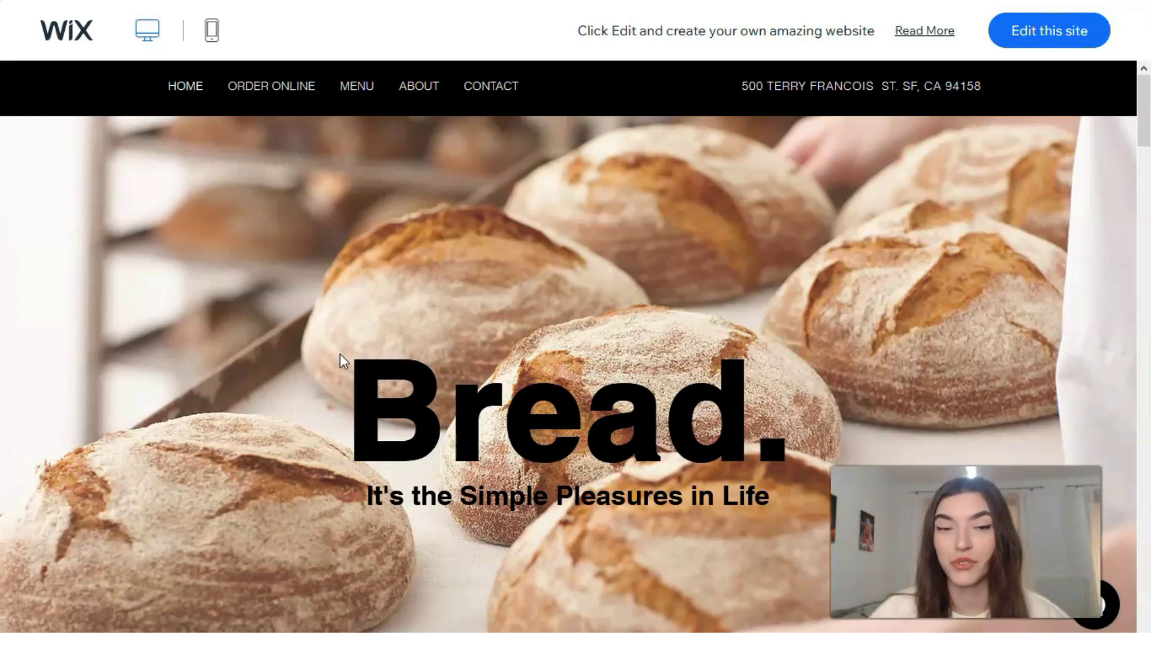
Step: Switch the Bread template demo to the mobile view and check its layout
left_click(211, 31)
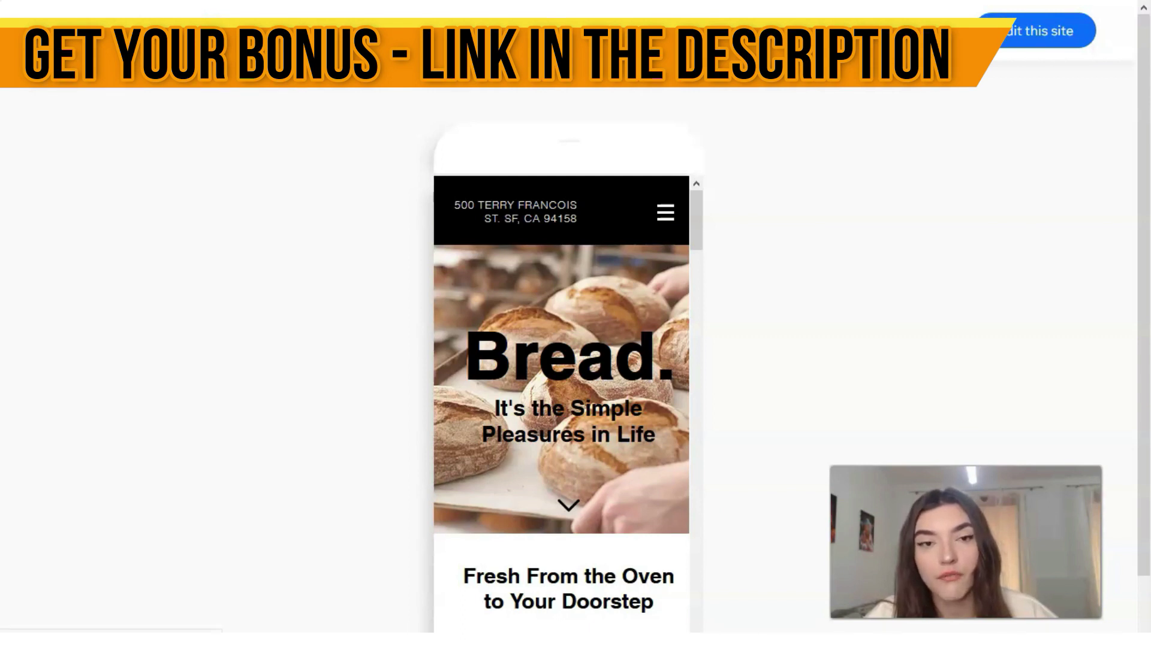
scroll(360, 339, "down", 1)
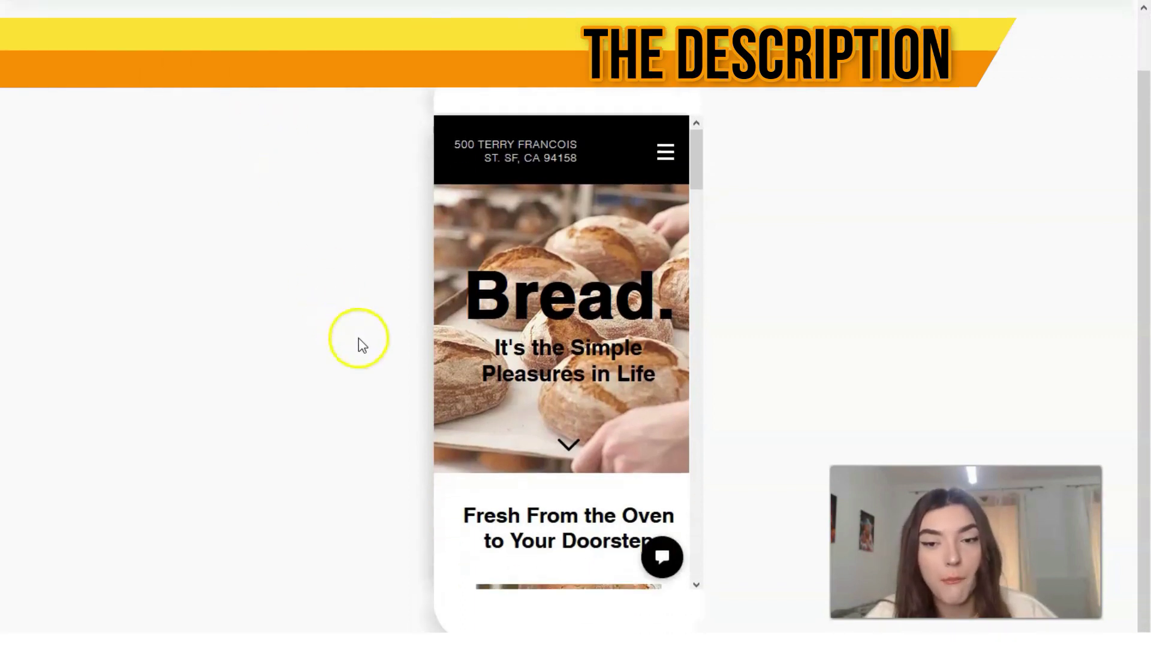
scroll(385, 369, "up", 1)
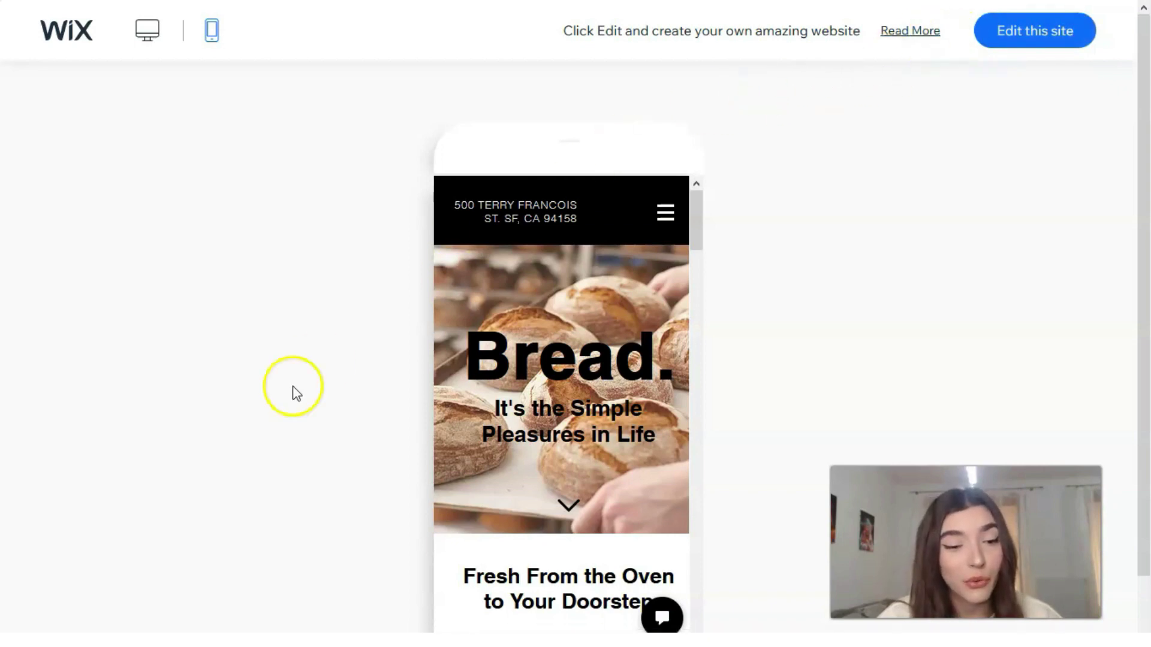
Step: Return to the template gallery and browse page 3 of the Restaurants & Food templates
left_click(24, 599)
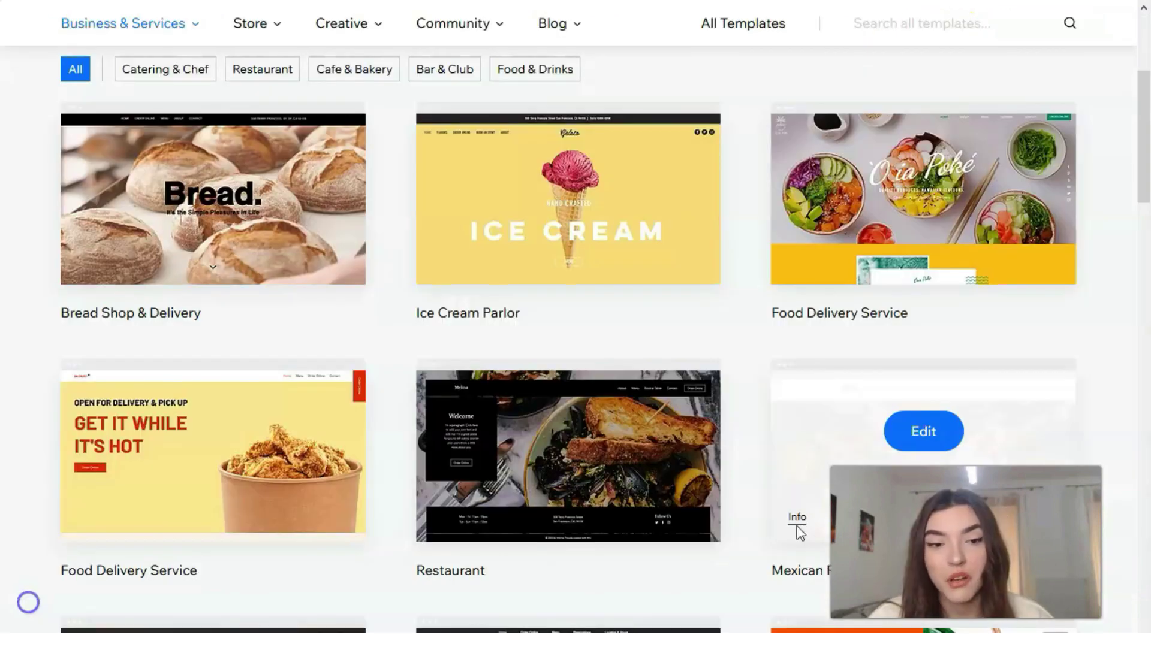
scroll(797, 527, "down", 10)
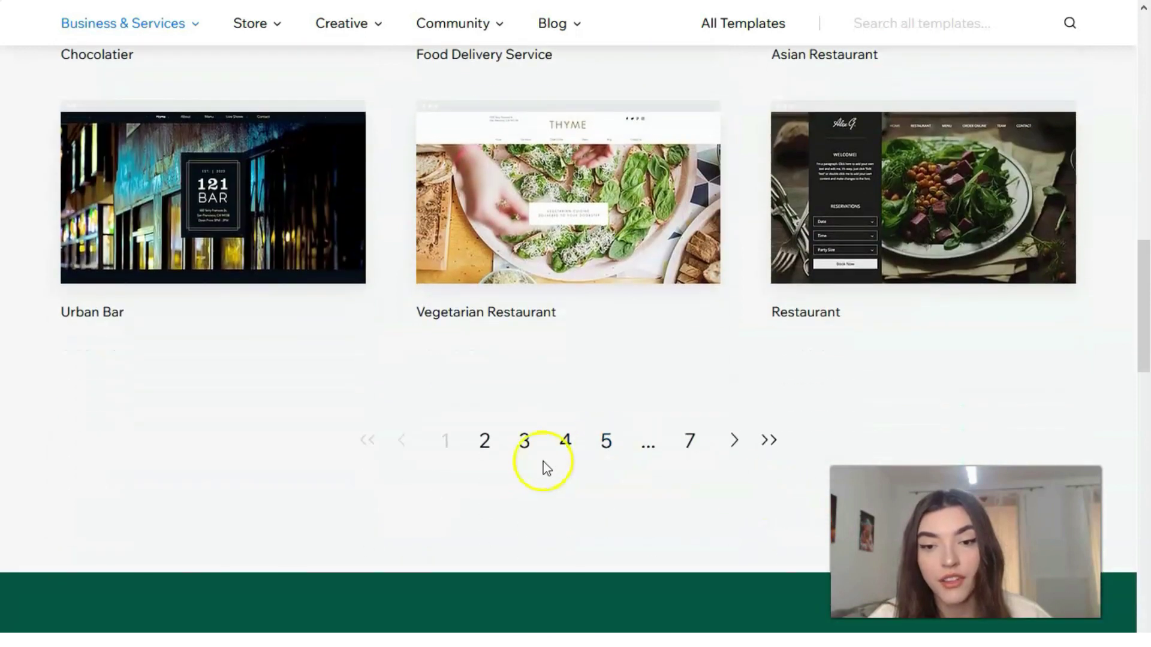
left_click(522, 444)
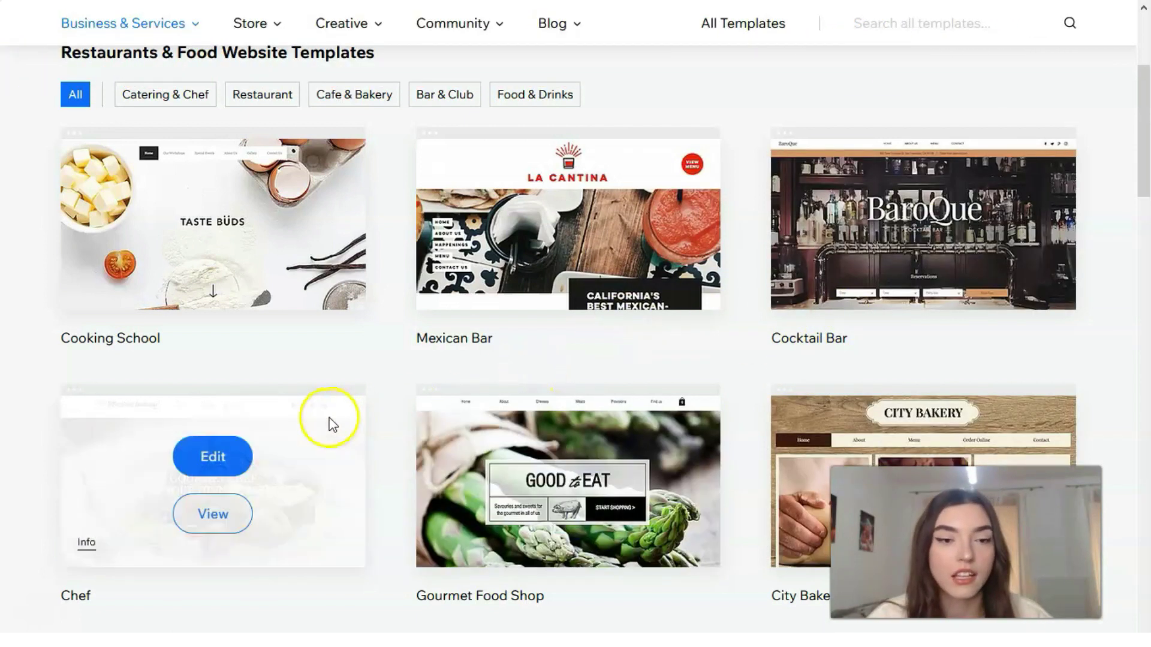
scroll(144, 369, "down", 4)
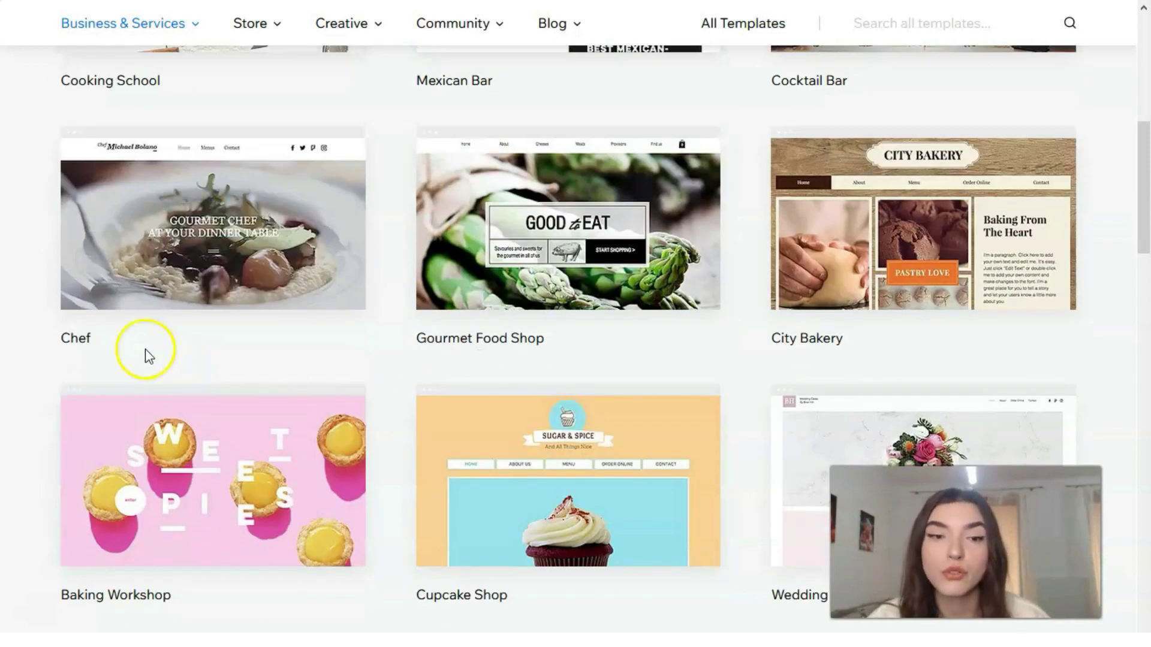
scroll(418, 352, "down", 3)
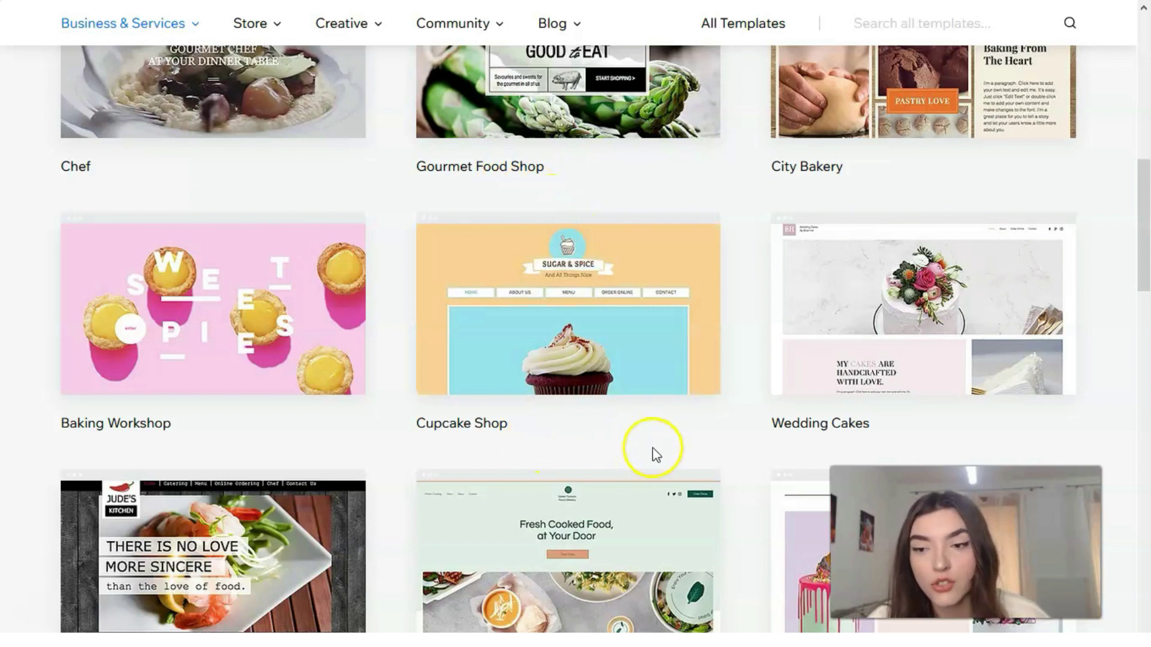
scroll(991, 432, "down", 1)
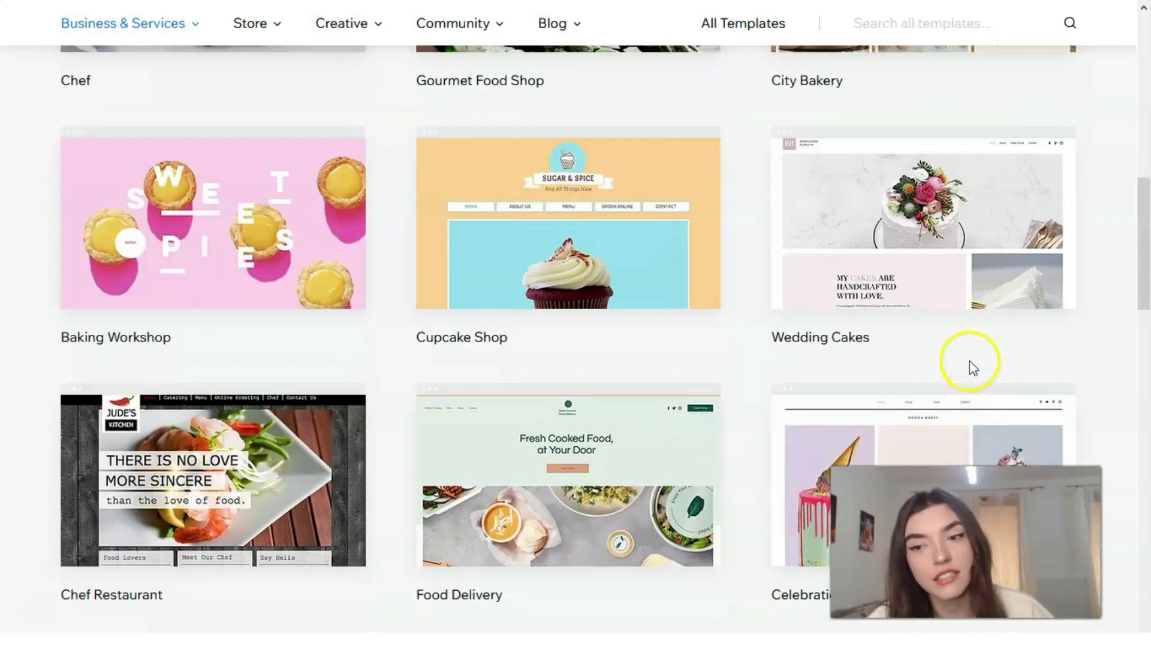
Step: Preview the Wedding Cakes template and close the preview
mouse_move(942, 300)
left_click(920, 256)
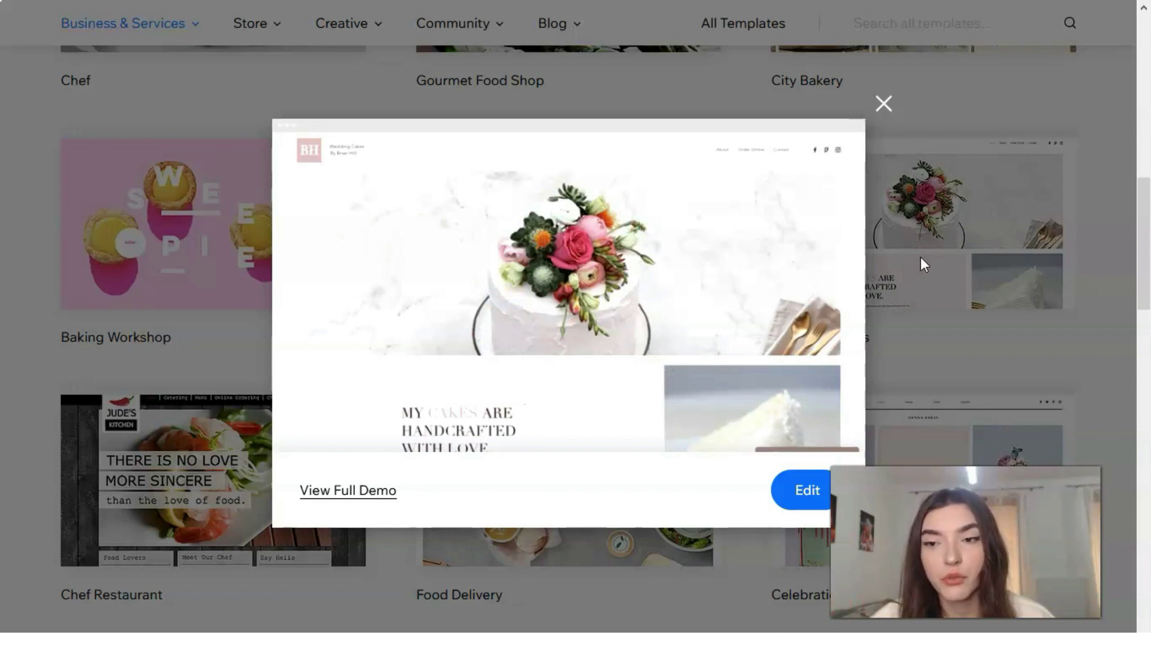
left_click(882, 103)
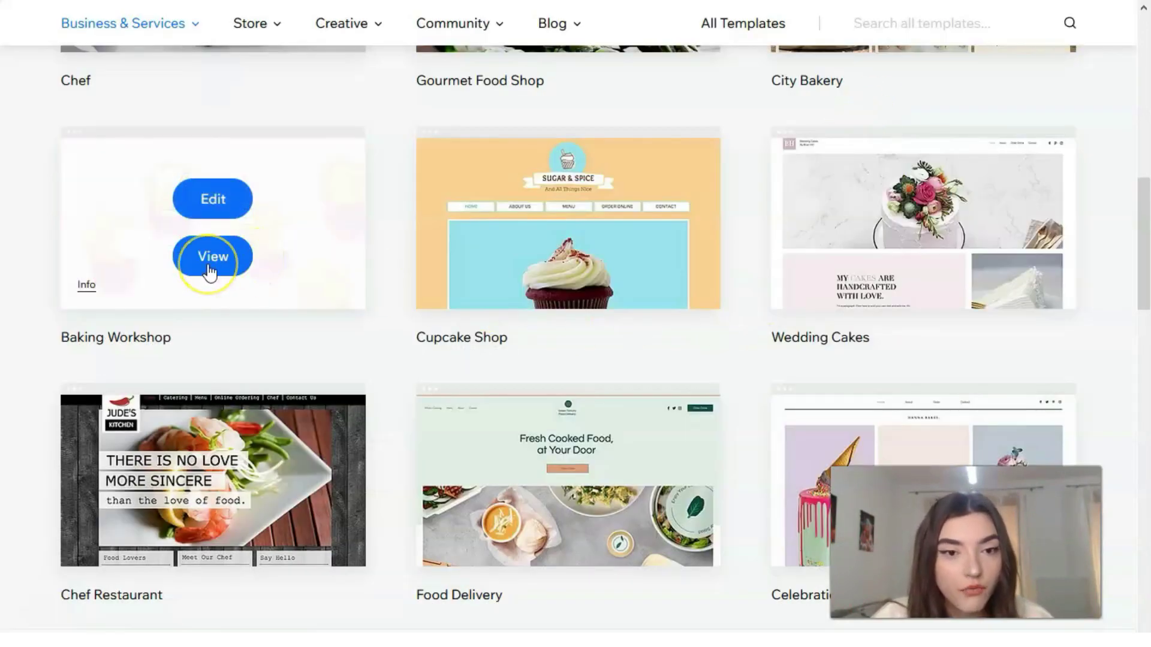
Step: Preview the Baking Workshop template, view its full demo and return to the template gallery
left_click(209, 271)
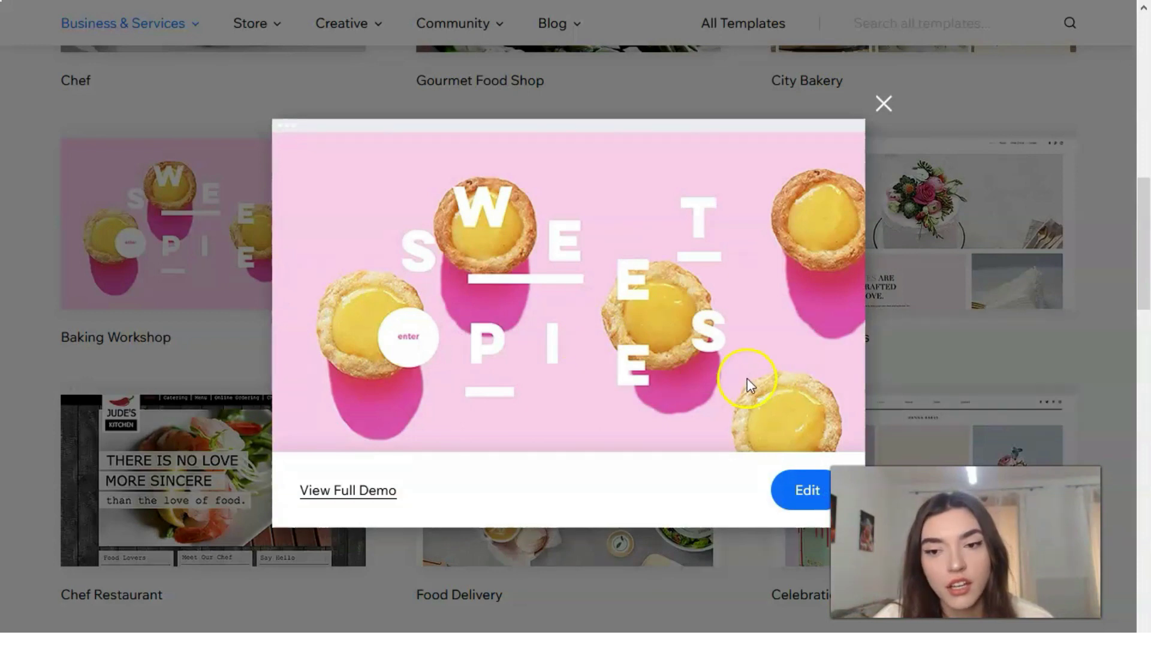
left_click(362, 491)
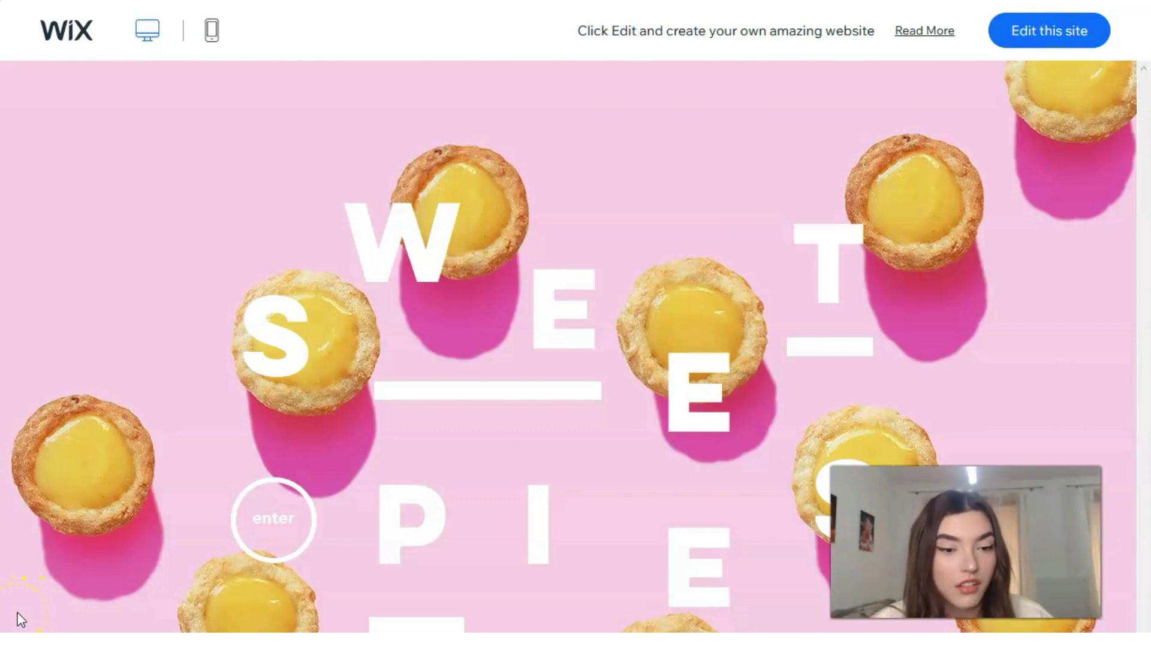
key("alt+Left")
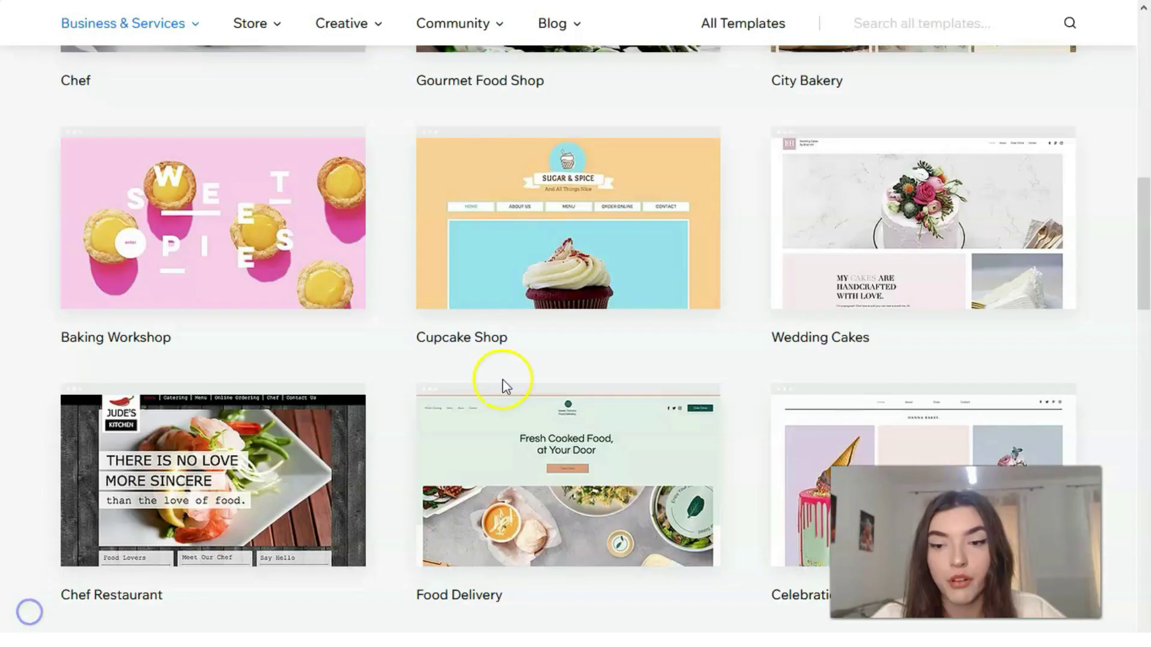
Step: Browse the rest of page 3 and all of page 4 of the Restaurants & Food templates
scroll(659, 324, "down", 5)
scroll(908, 264, "up", 3)
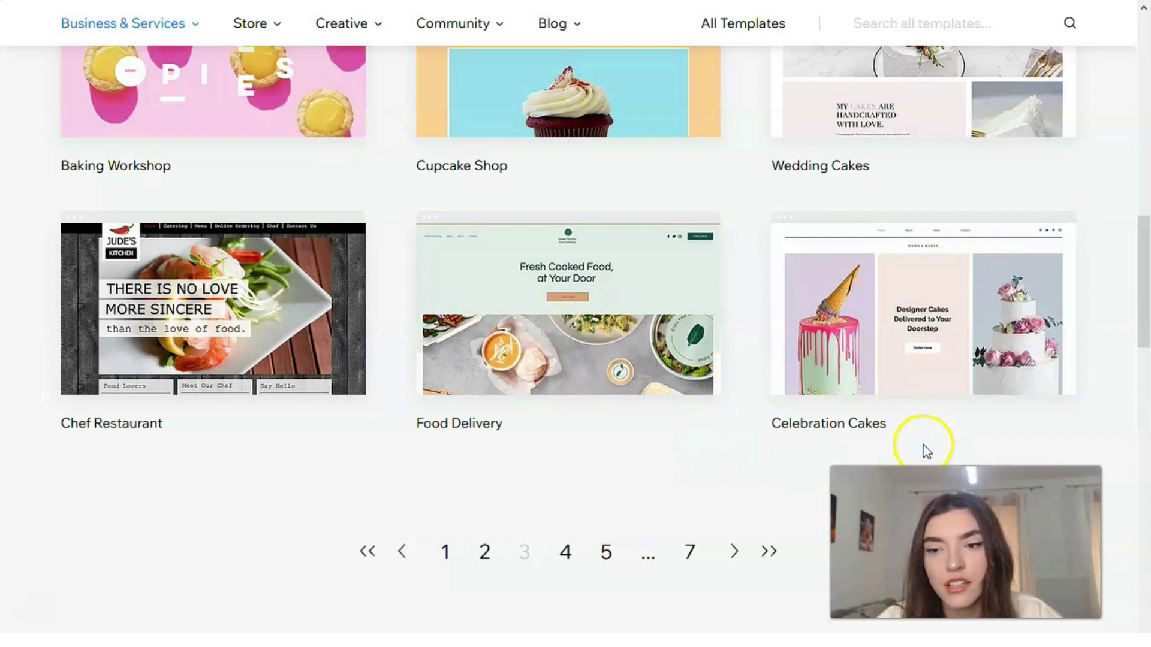
mouse_move(923, 370)
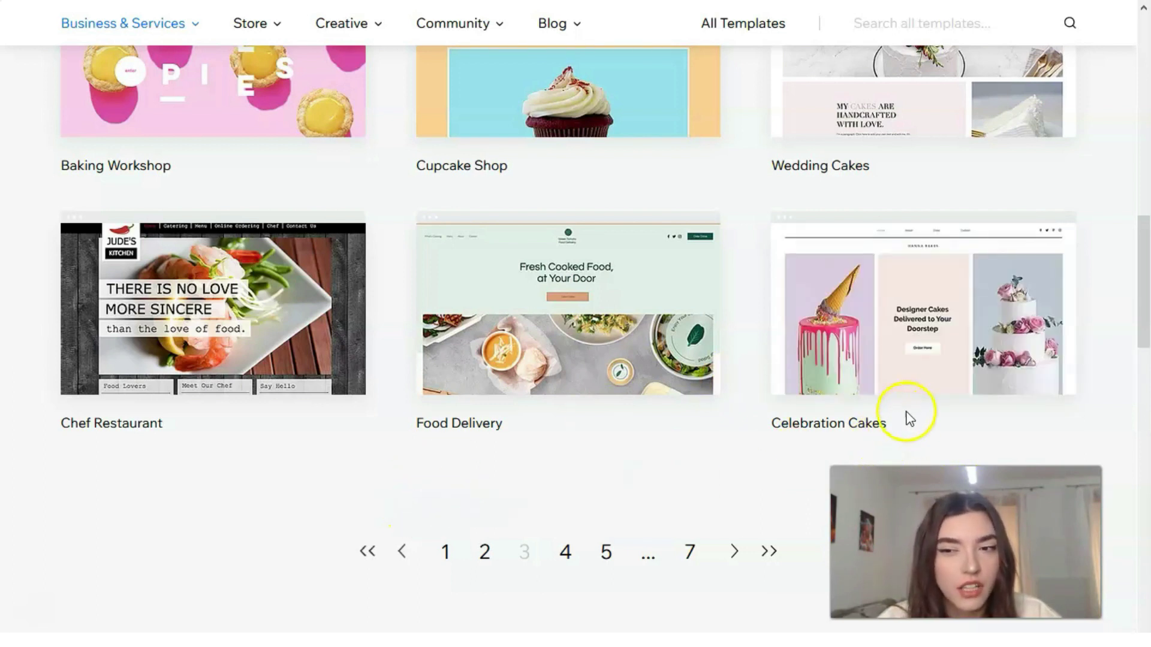
left_click(571, 553)
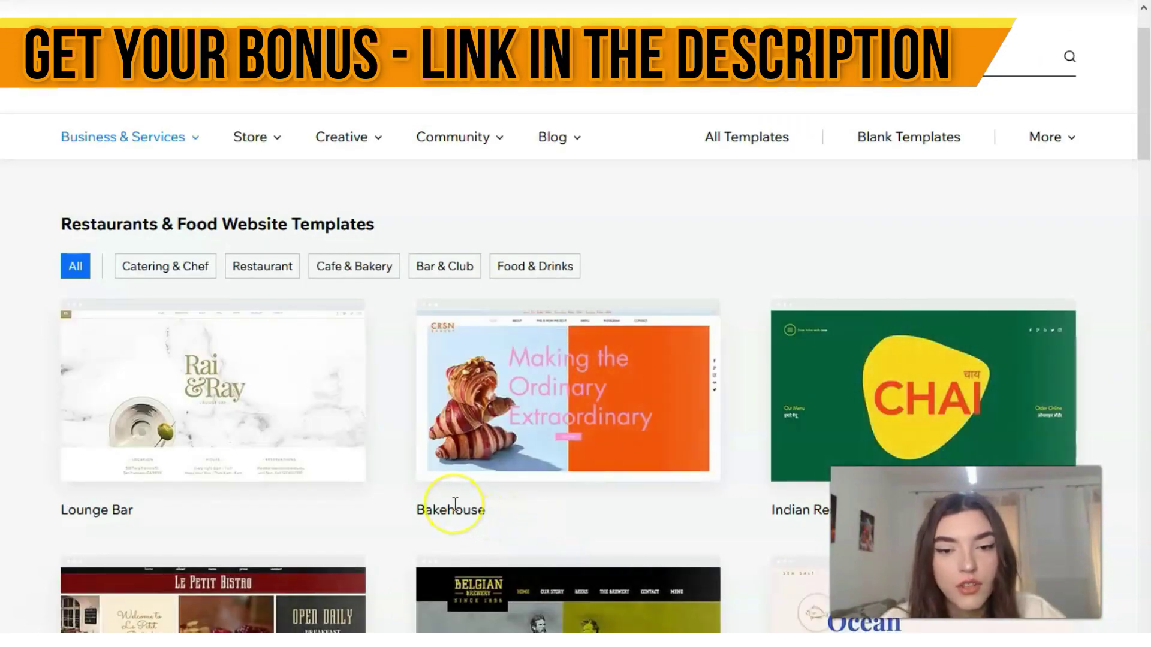
scroll(455, 503, "down", 5)
scroll(455, 511, "up", 3)
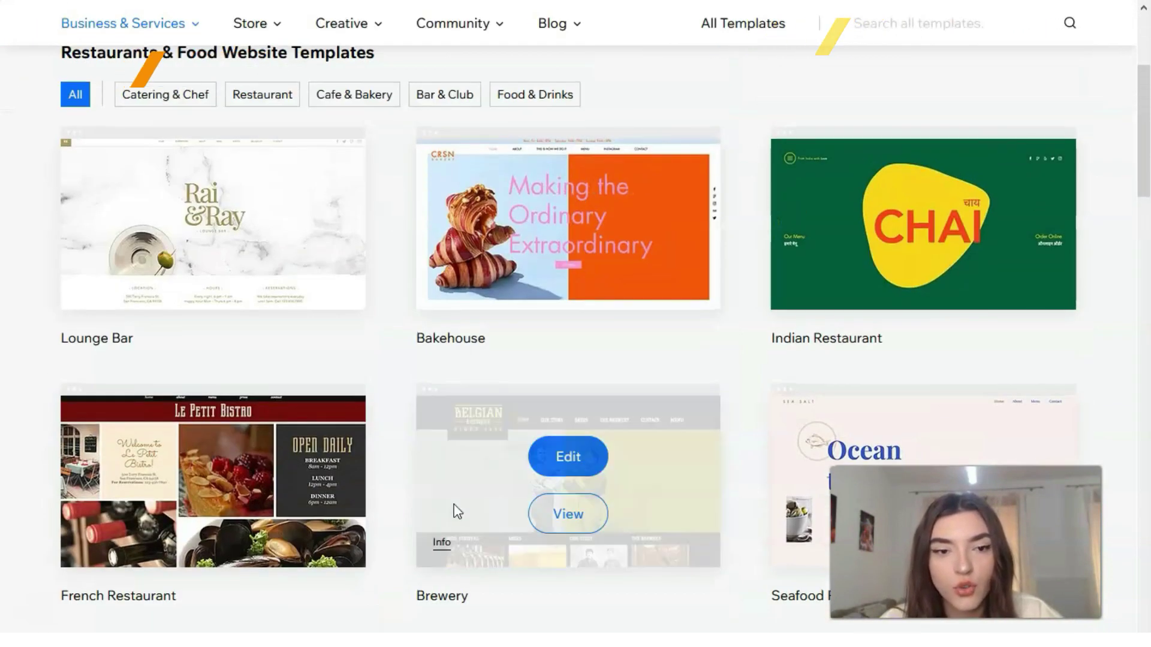
scroll(455, 511, "down", 6)
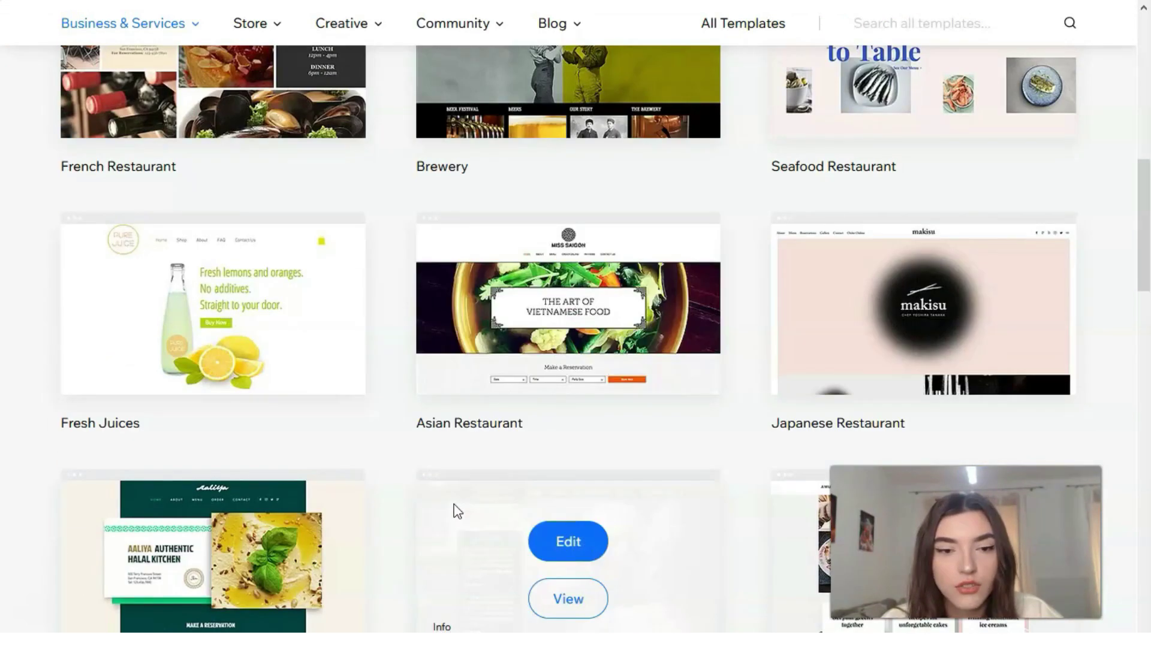
scroll(458, 511, "down", 4)
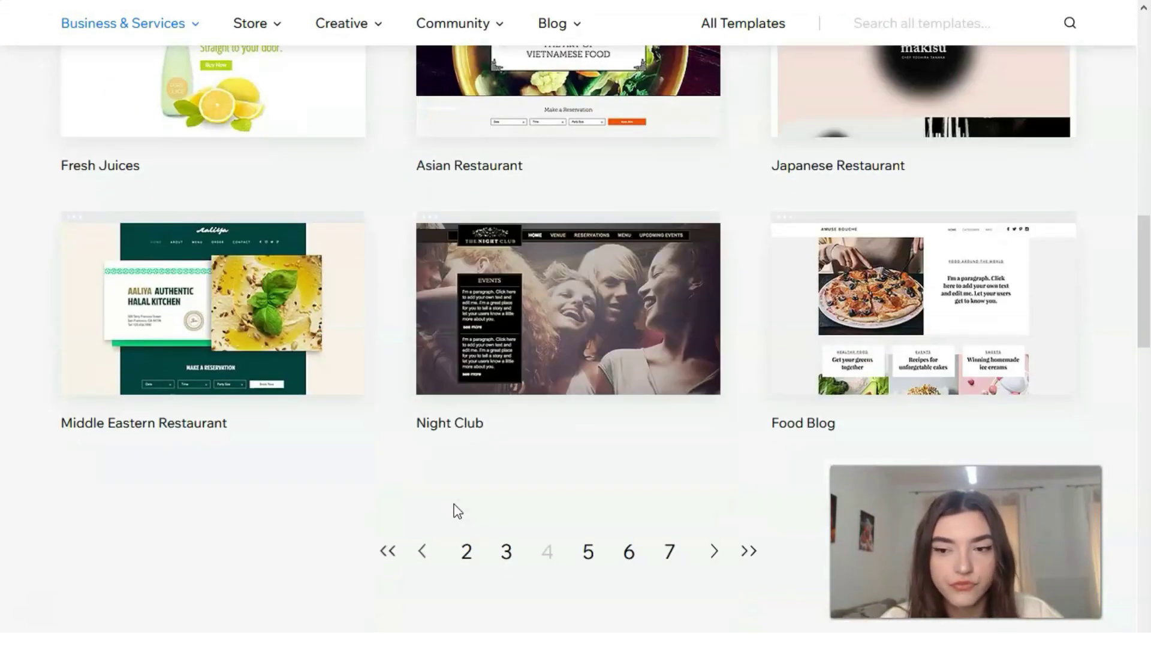
Step: Preview the Food Blog template and open its full demo
mouse_move(897, 380)
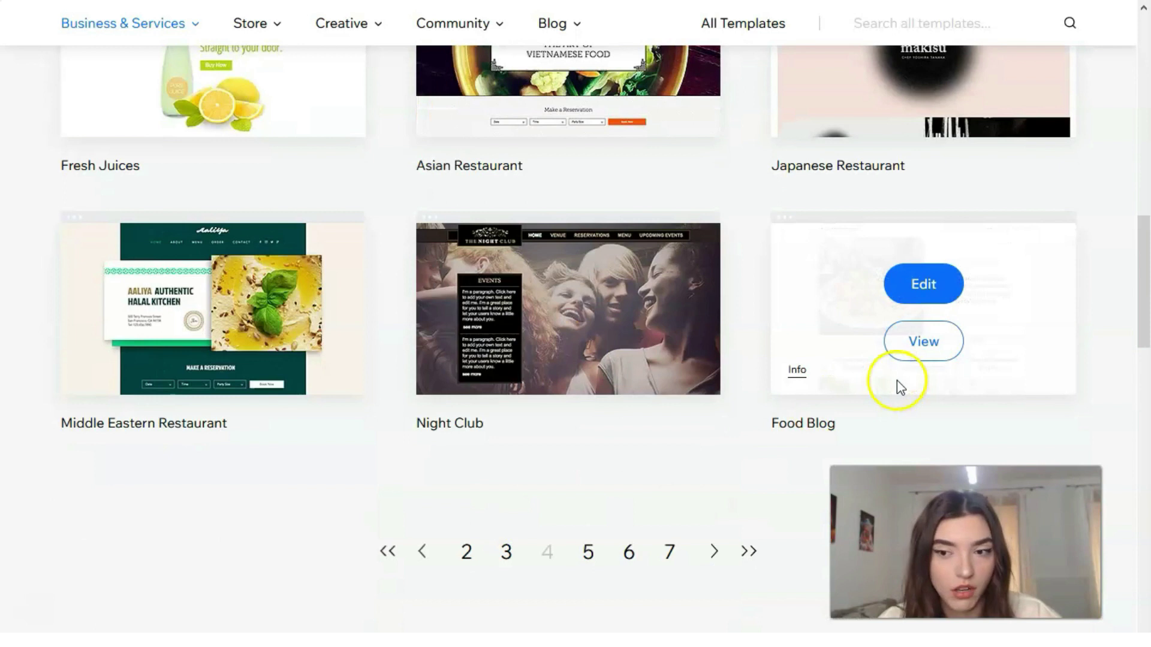
left_click(907, 345)
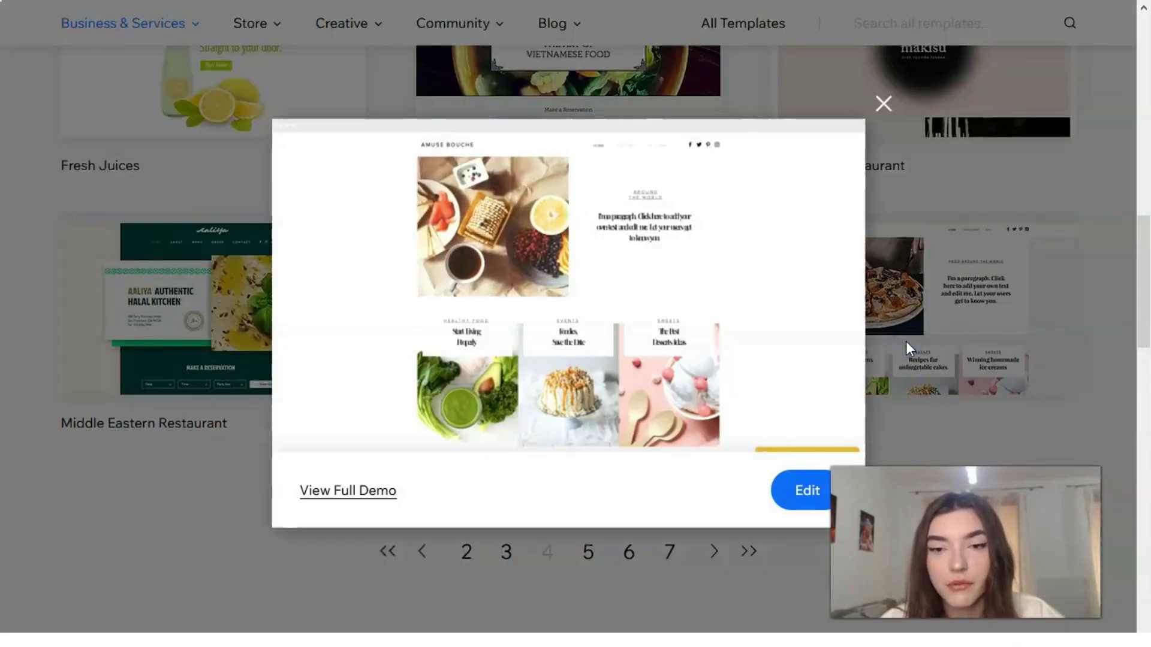
left_click(824, 368)
left_click(349, 493)
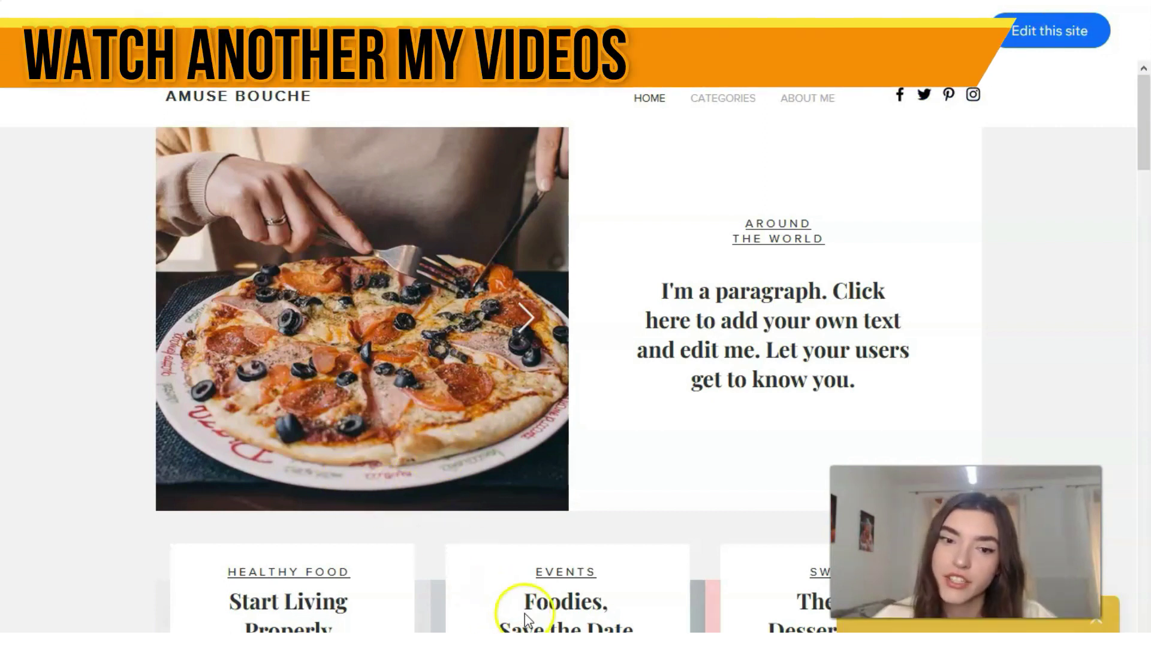
Step: Examine the Food Blog demo's home page from the header gallery through the category cards, About Me section and blog posts
scroll(641, 419, "down", 4)
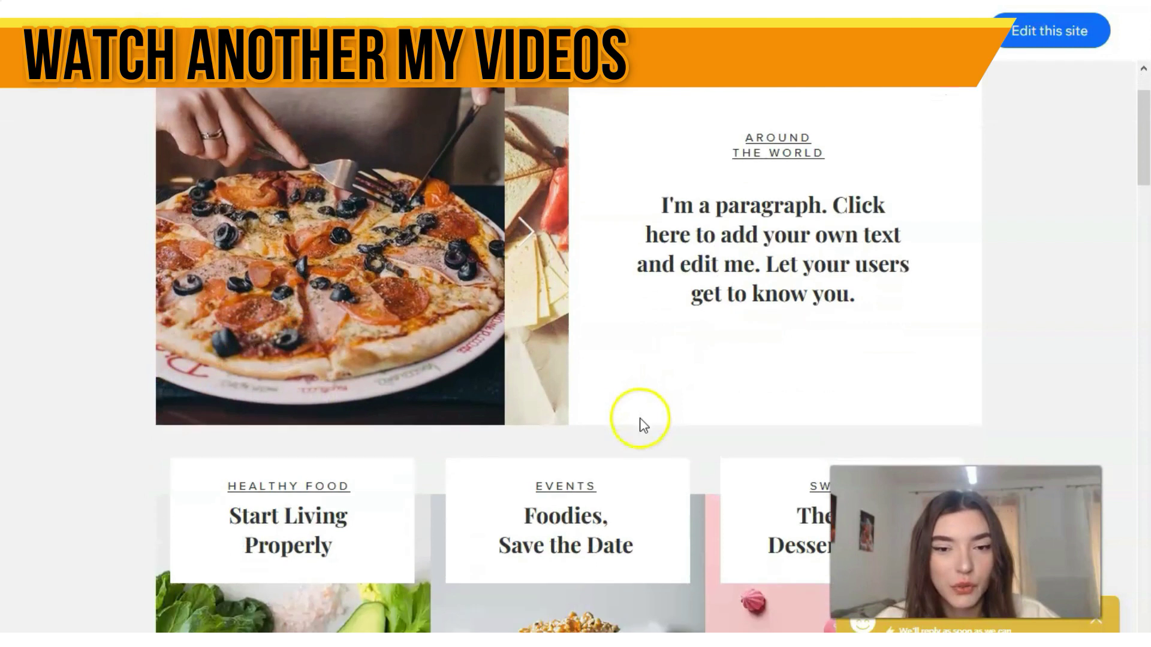
scroll(646, 424, "down", 7)
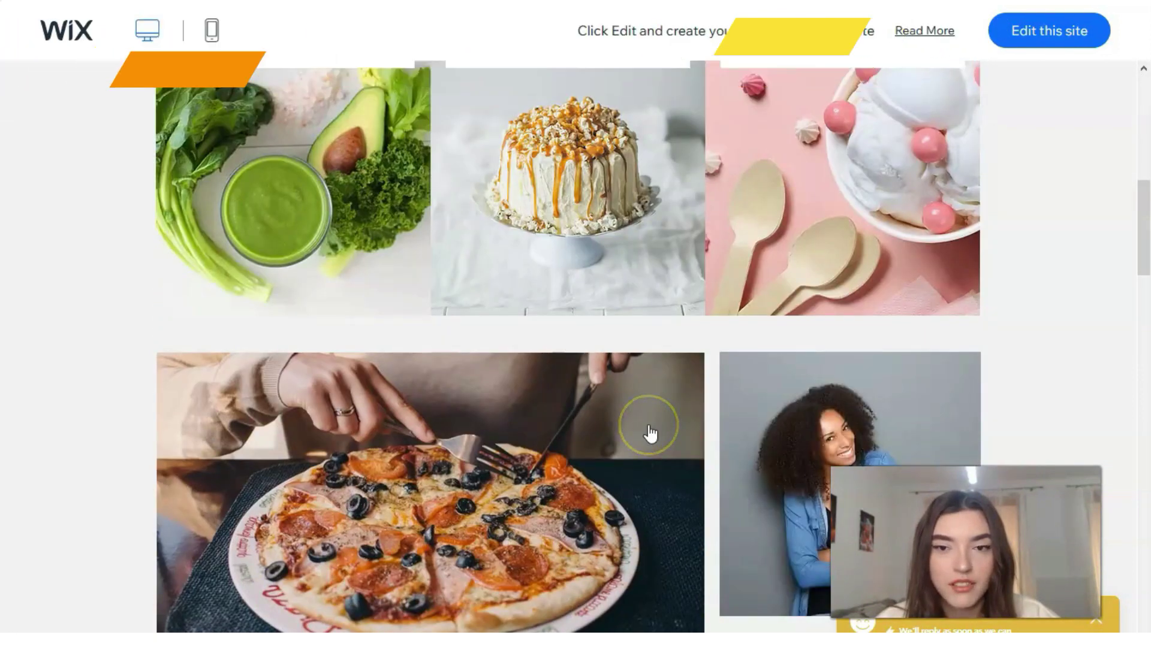
scroll(653, 436, "down", 4)
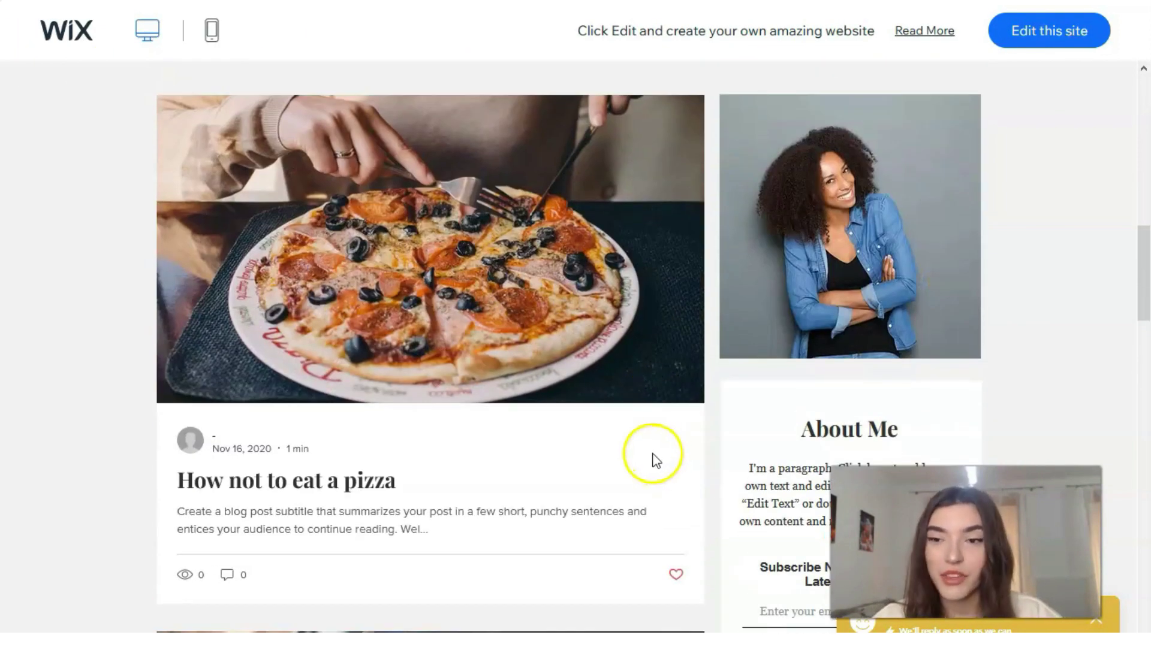
scroll(656, 462, "down", 6)
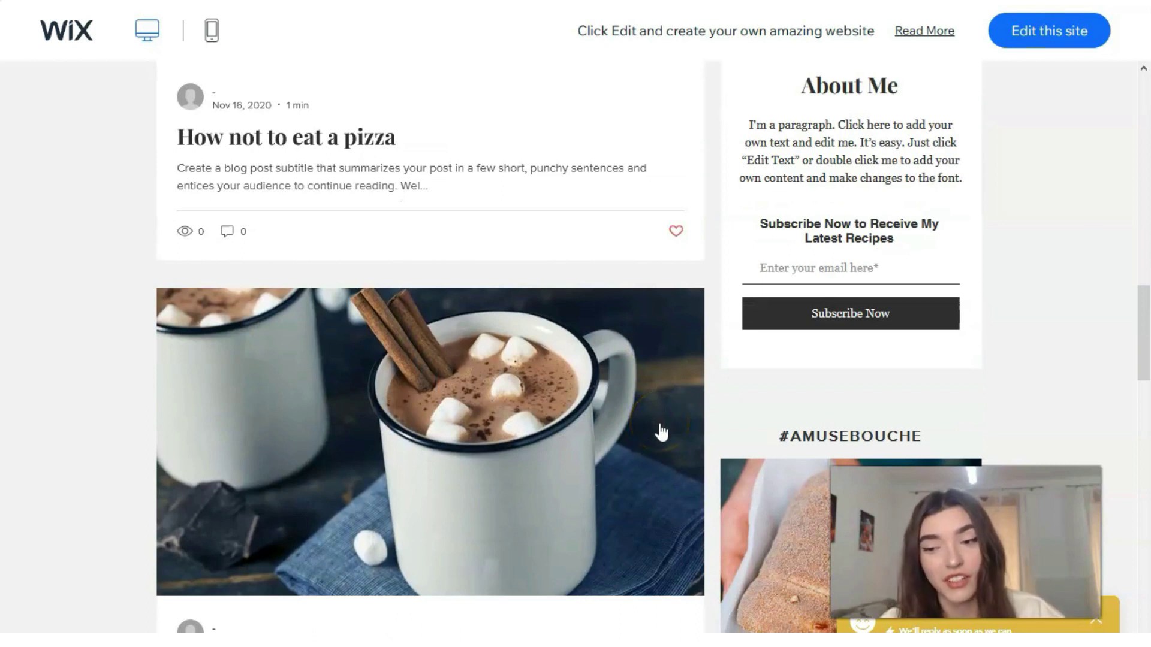
scroll(661, 431, "down", 10)
scroll(661, 437, "down", 13)
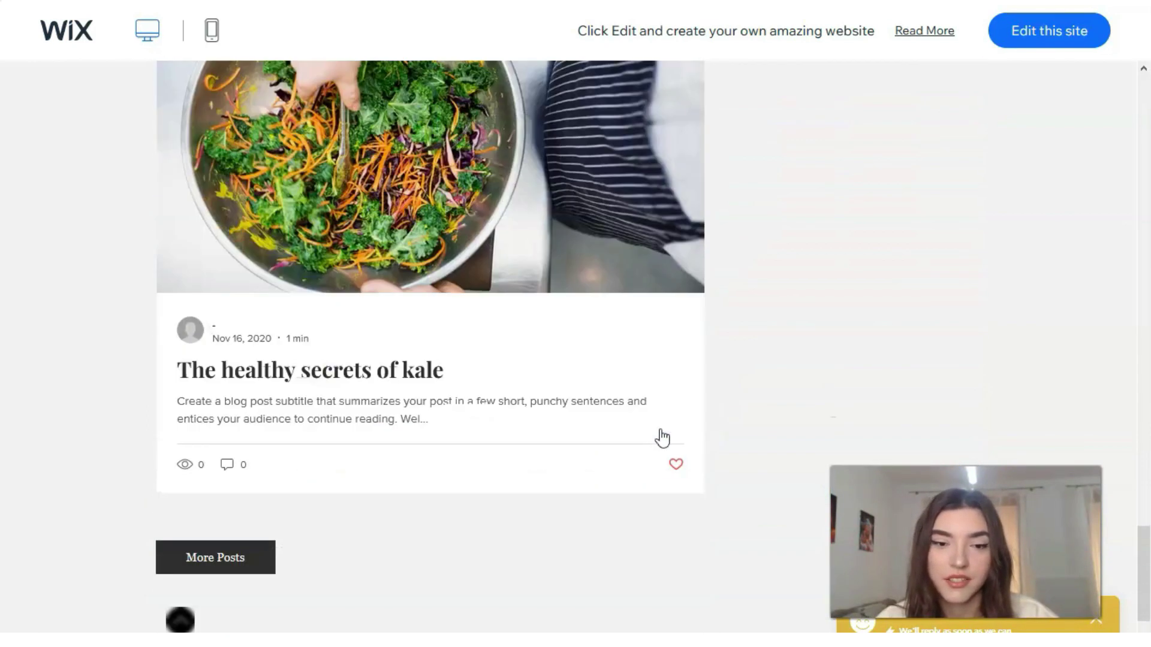
scroll(660, 434, "down", 1)
scroll(660, 434, "up", 20)
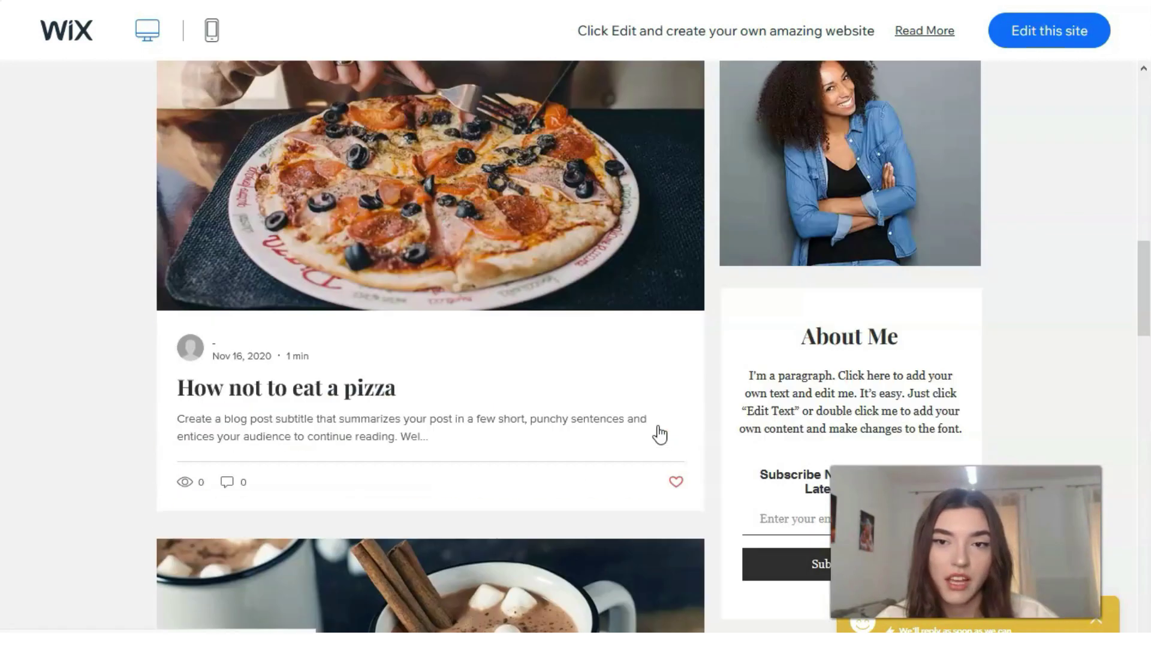
scroll(660, 434, "up", 20)
left_click(341, 248)
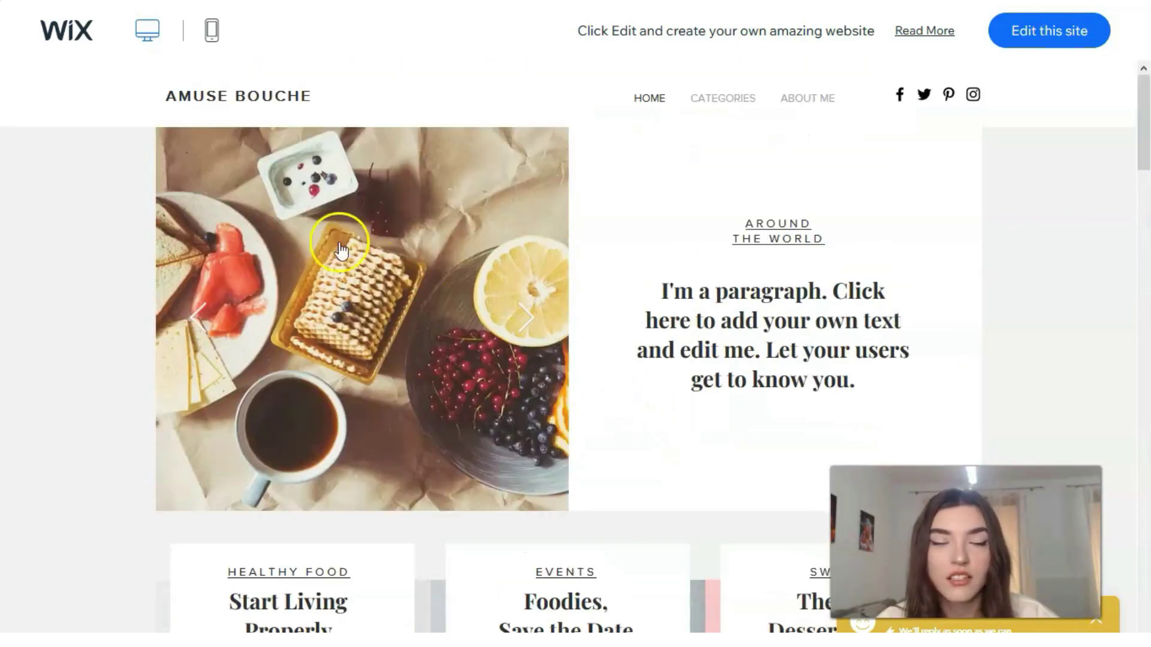
Step: Switch the Food Blog demo to the mobile view and look through its layout down to the #AMUSEBOUCHE gallery
left_click(211, 38)
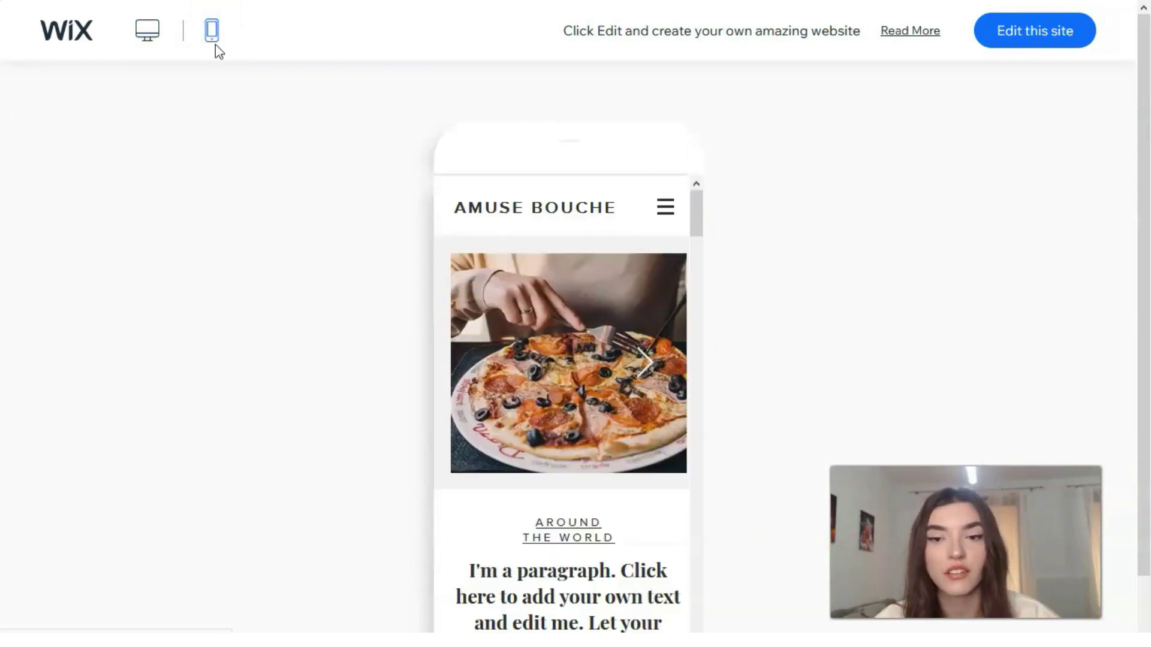
left_click(702, 228)
mouse_move(704, 231)
left_mouse_down()
mouse_move(685, 447)
mouse_move(636, 599)
left_mouse_up()
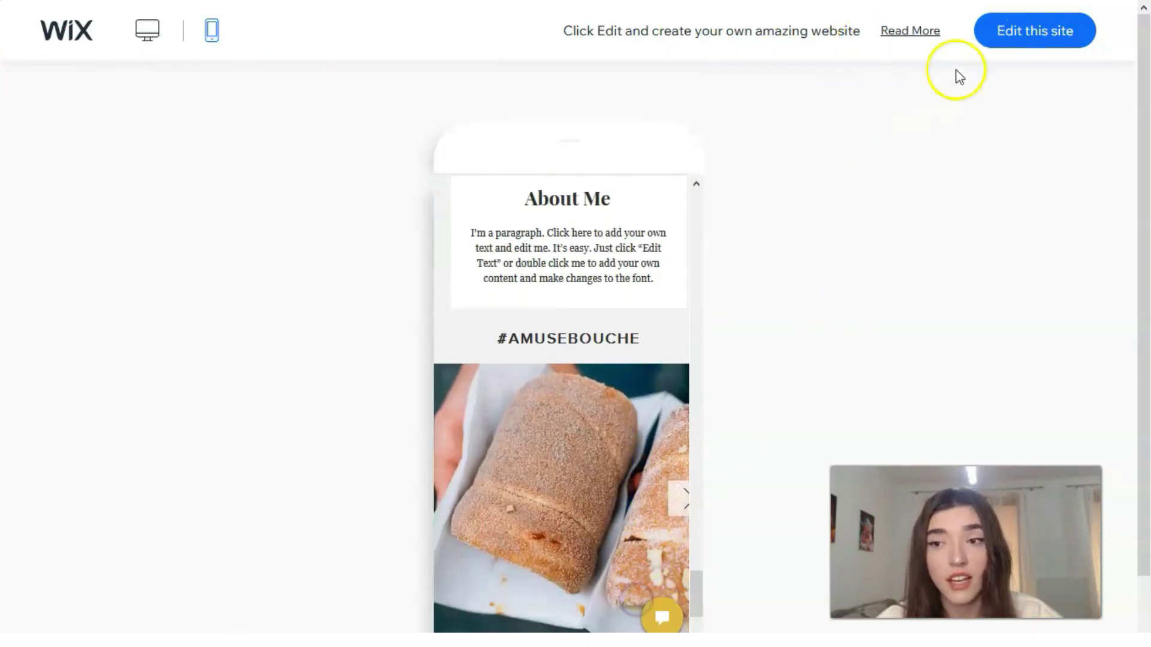
Step: Open the Food Blog template for editing and review its home page sections in the Editor
left_click(1011, 39)
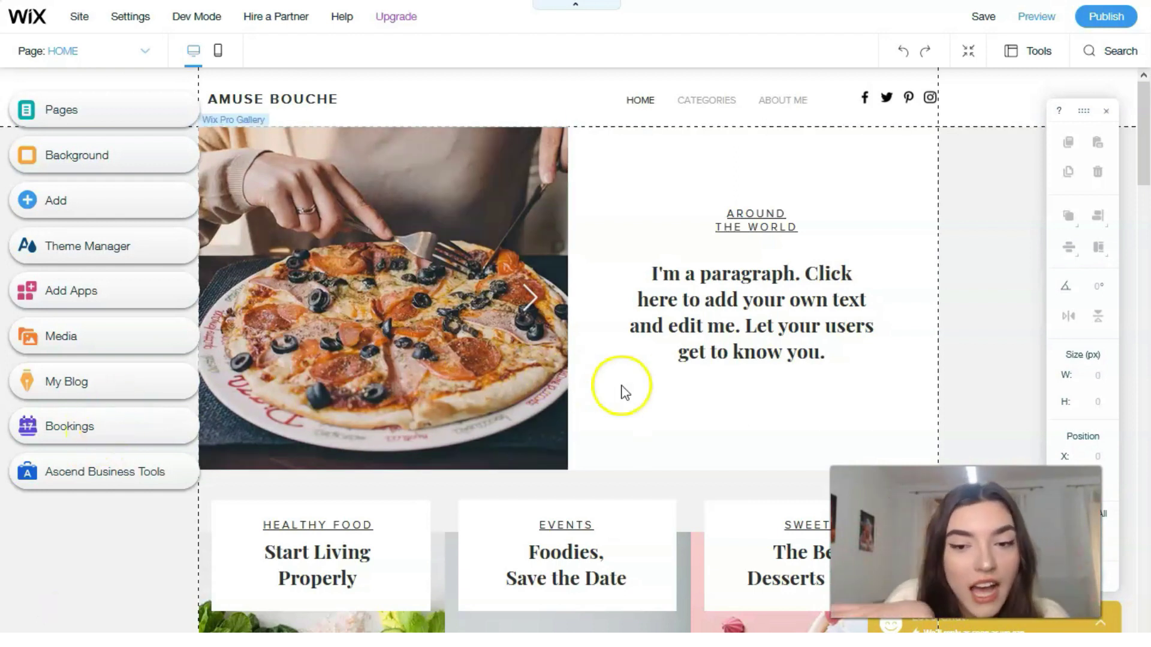
scroll(613, 456, "down", 2)
scroll(863, 426, "down", 2)
scroll(865, 430, "down", 2)
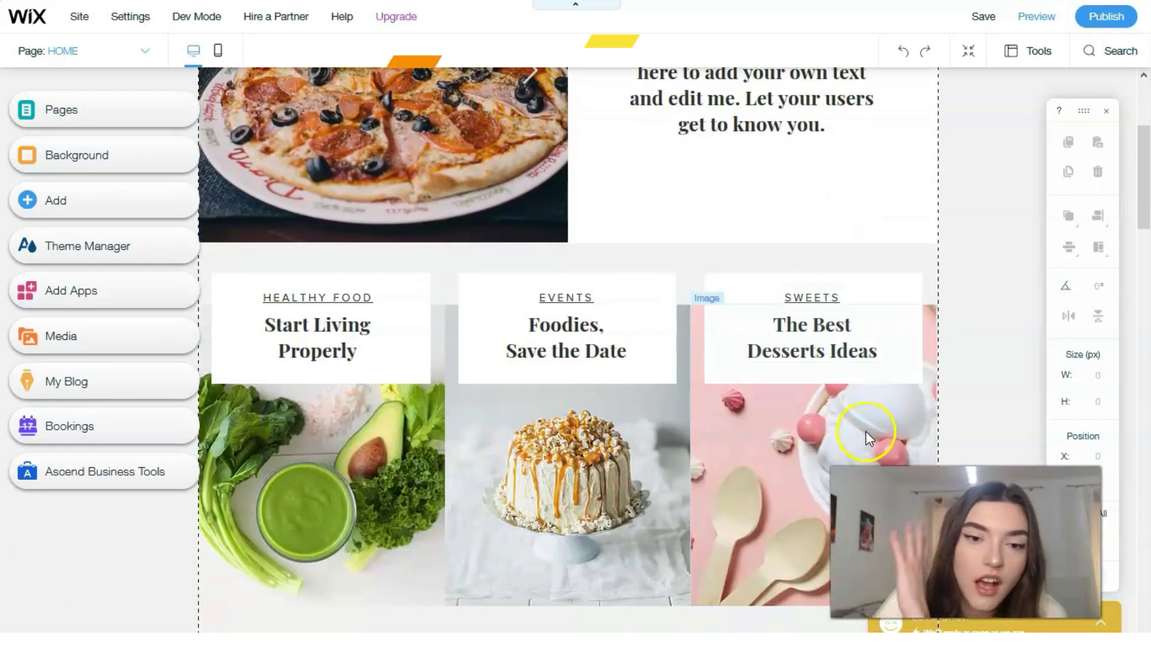
scroll(647, 430, "down", 5)
scroll(648, 430, "down", 1)
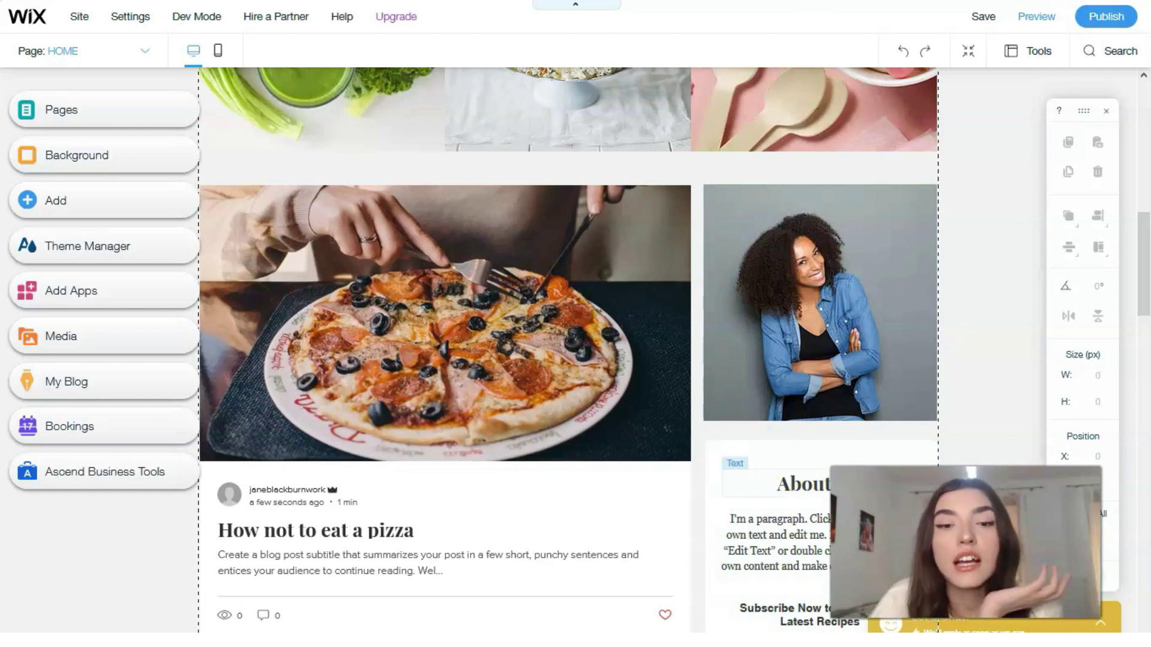
scroll(1019, 440, "up", 6)
scroll(1019, 443, "up", 5)
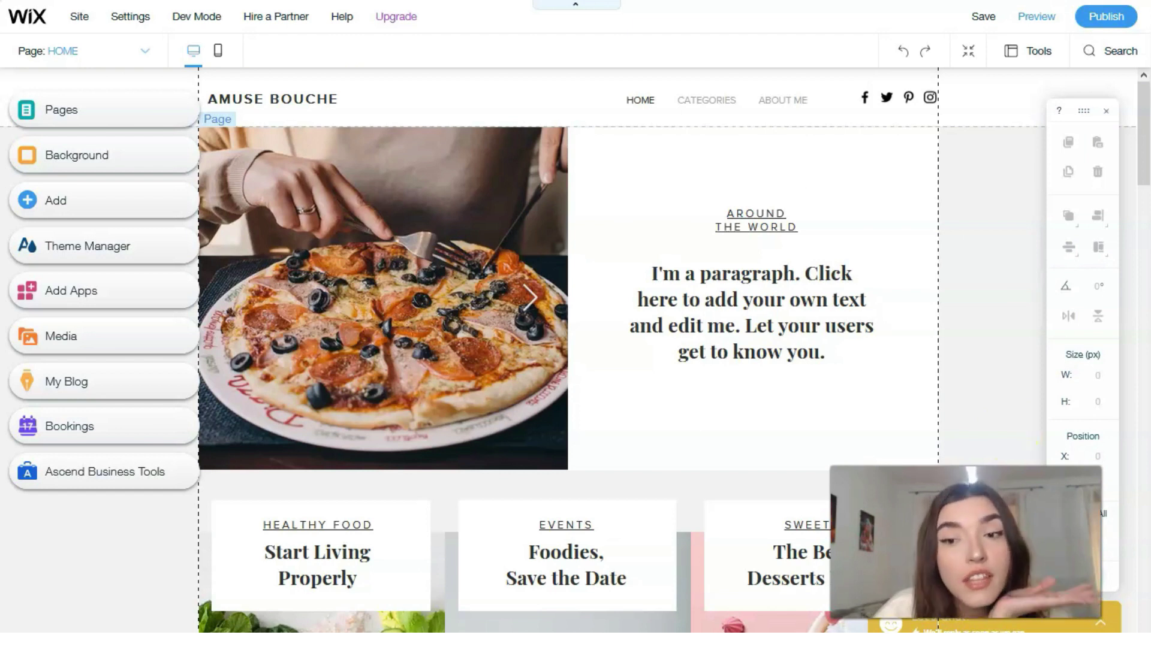
Step: Apply the Paragraph 1 theme to the text under the Around the World heading
left_click(719, 285)
left_click(719, 285)
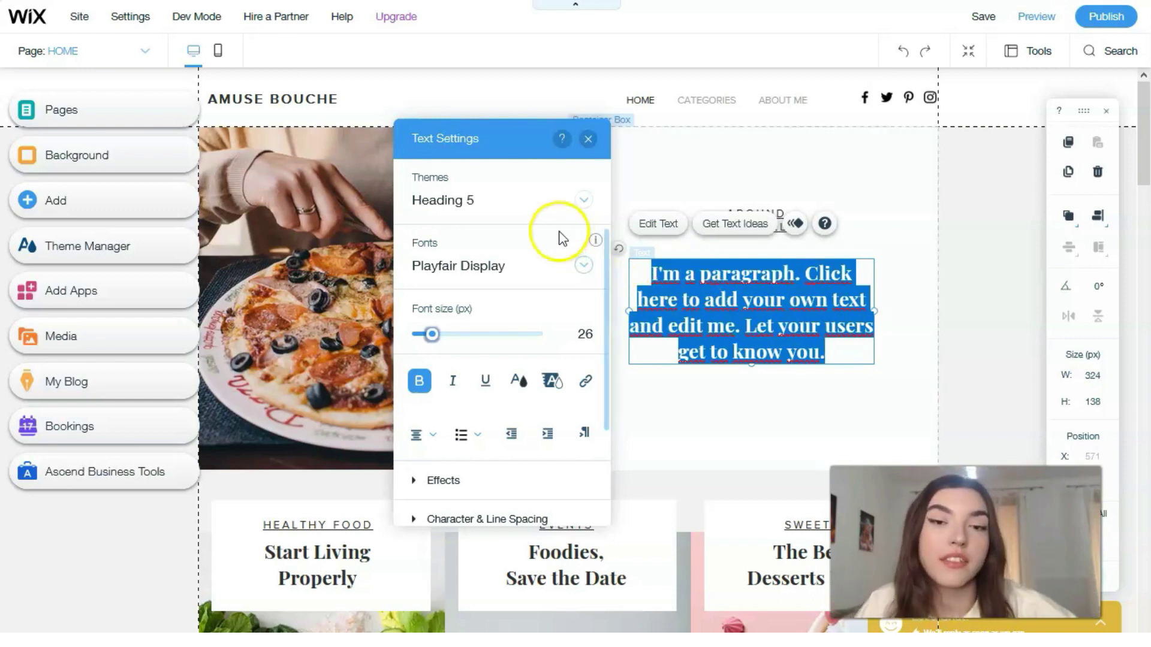
left_click(583, 200)
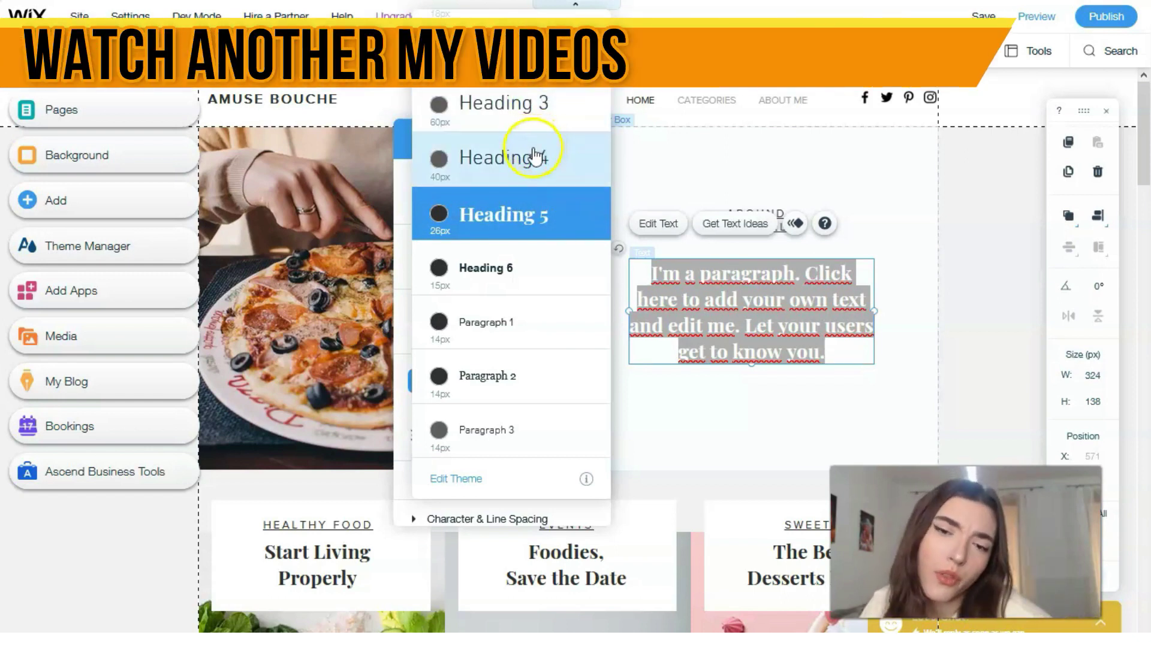
left_click(523, 329)
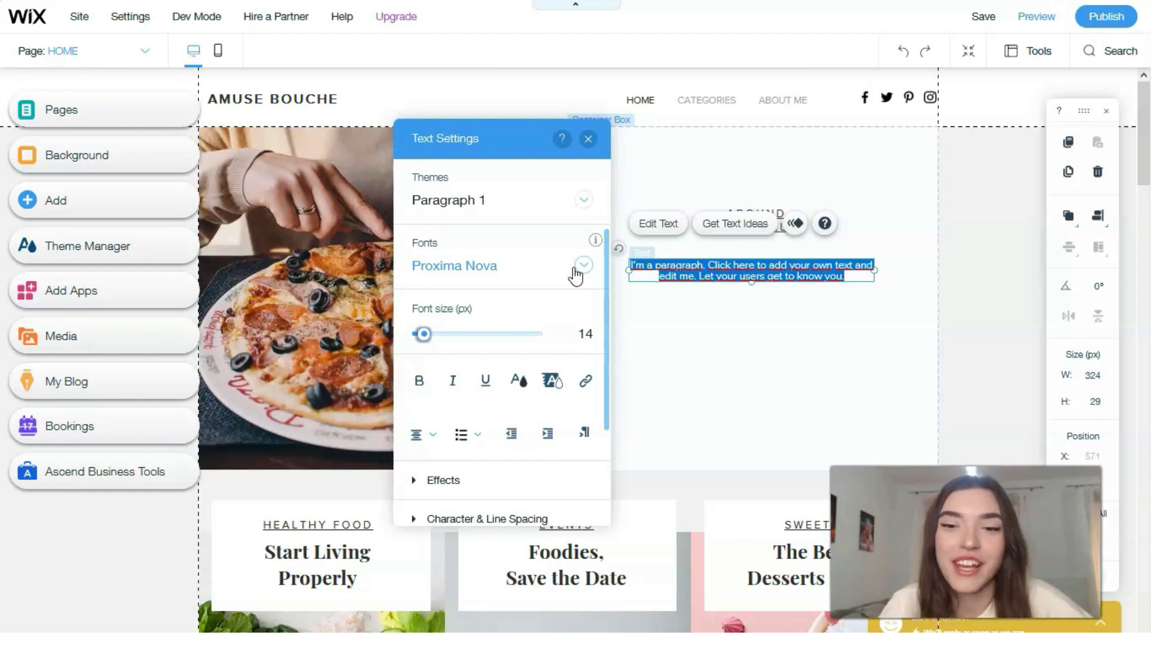
left_click(585, 207)
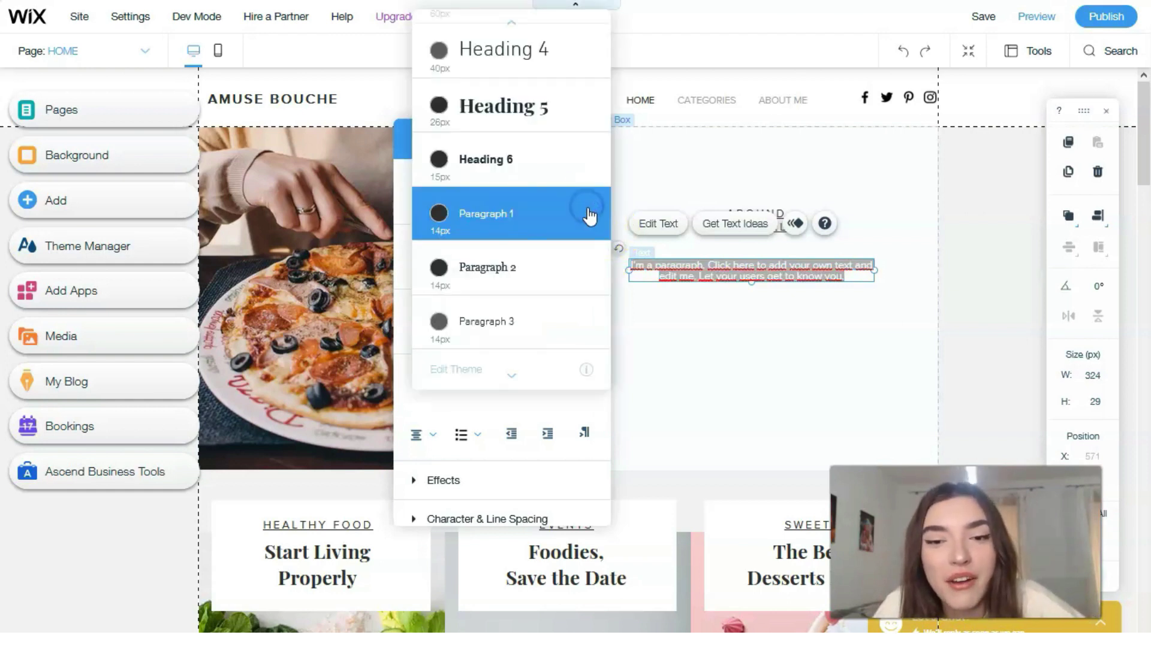
left_click(589, 216)
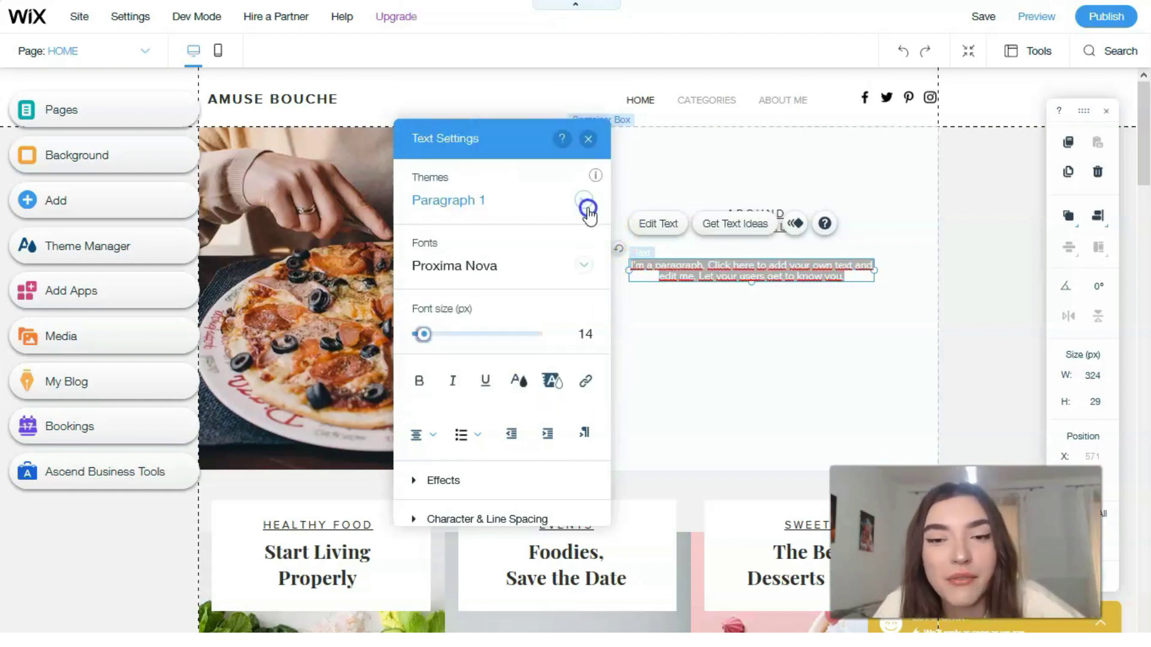
Step: Set the paragraph text's font to Rozha One and its size to 27 px
left_click(579, 269)
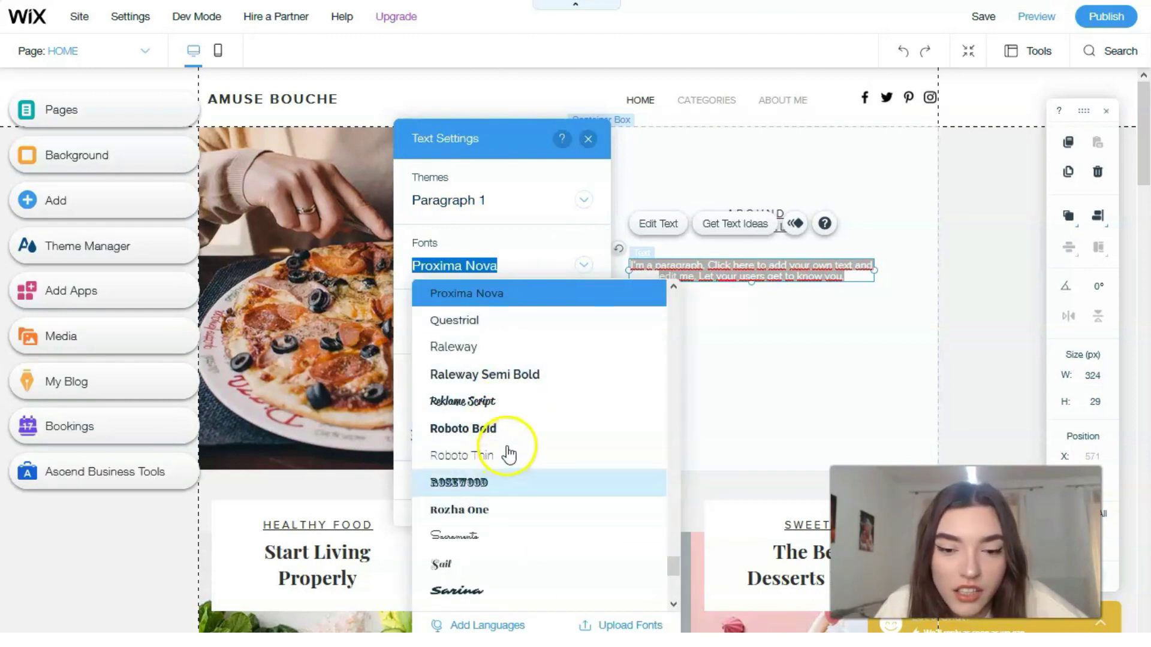
scroll(506, 444, "down", 3)
left_click(470, 359)
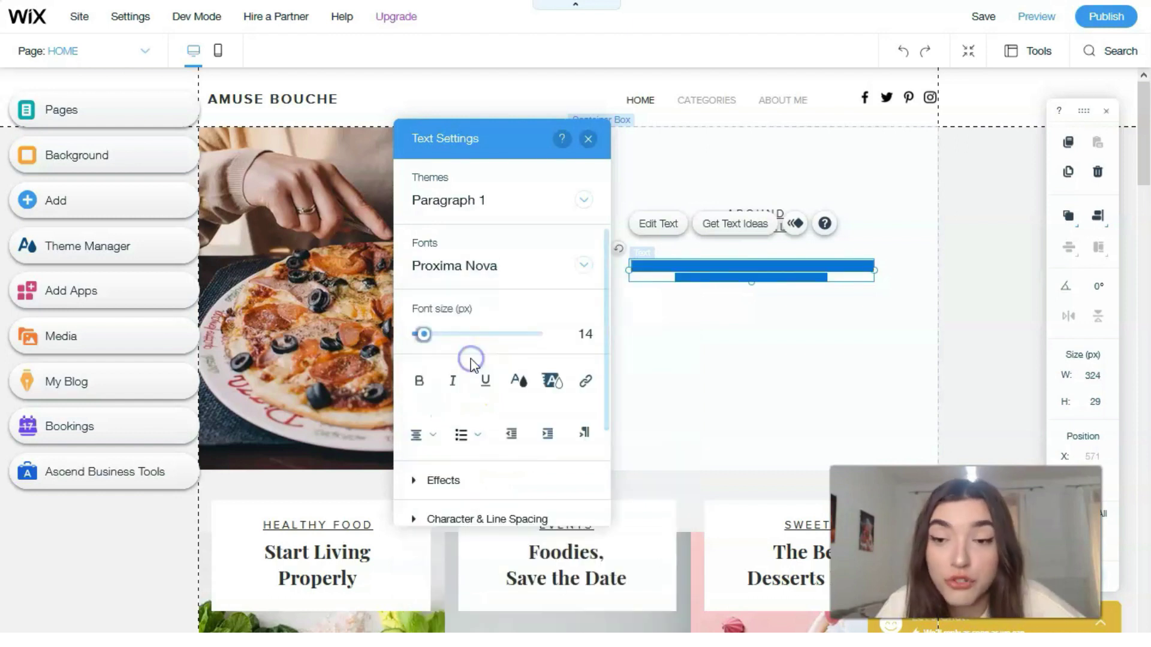
mouse_move(424, 334)
left_mouse_down()
mouse_move(446, 336)
mouse_move(434, 342)
left_mouse_up()
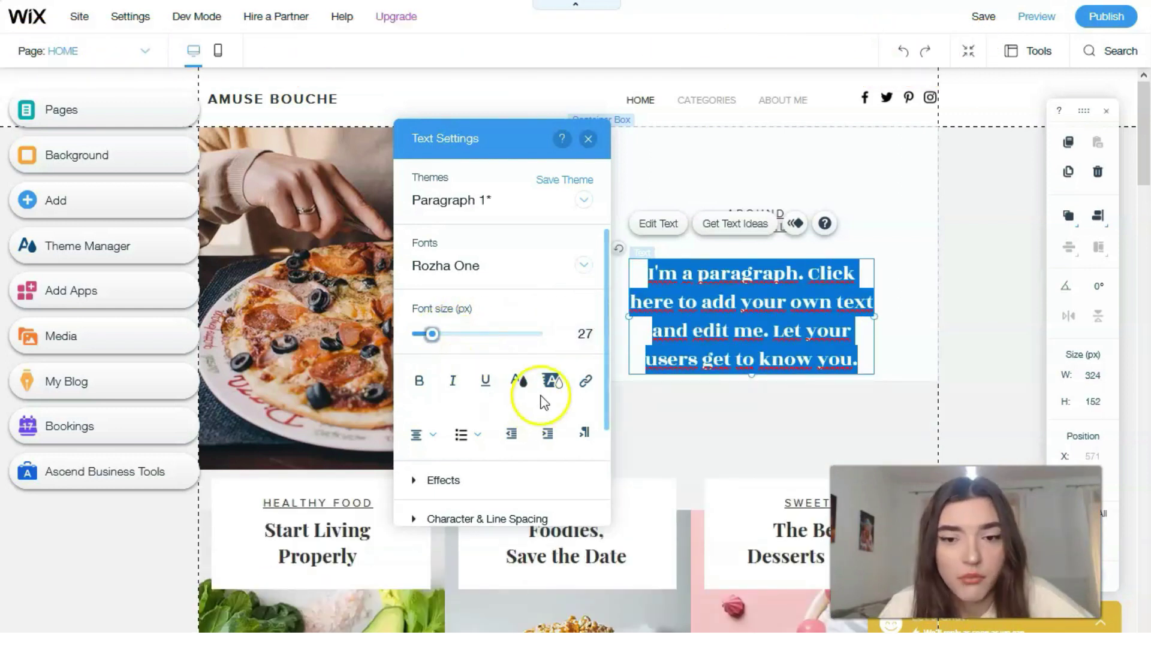
Step: Set the text colour of the paragraph under the Around the World heading to #C73F12
left_click(520, 384)
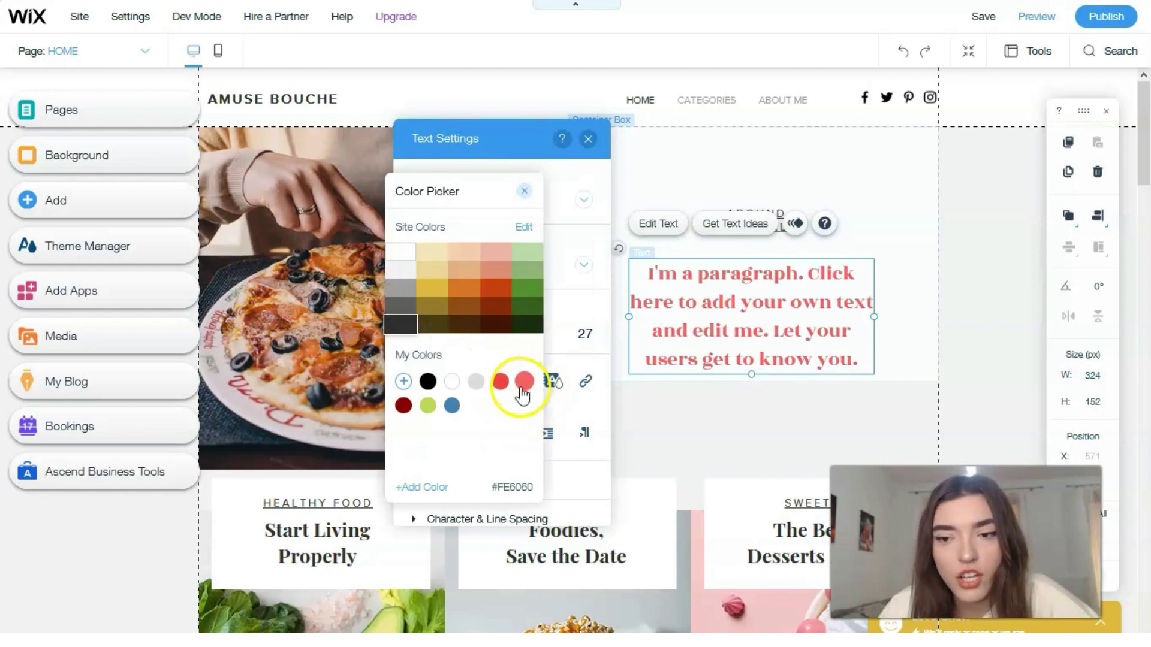
left_click(505, 294)
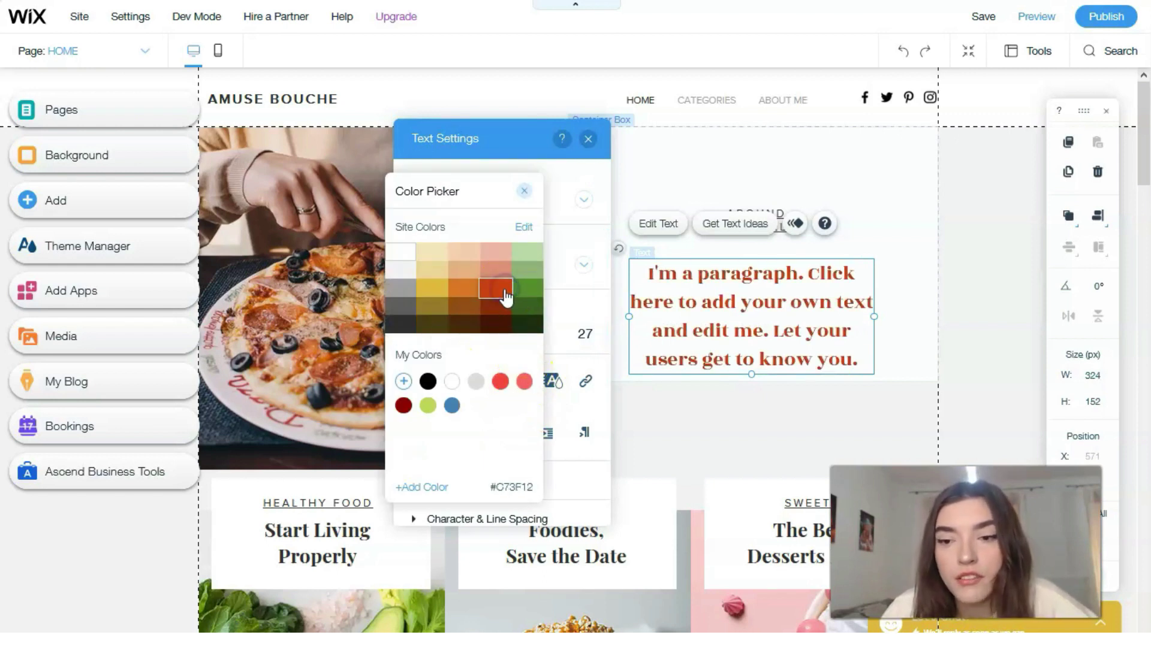
left_click(603, 140)
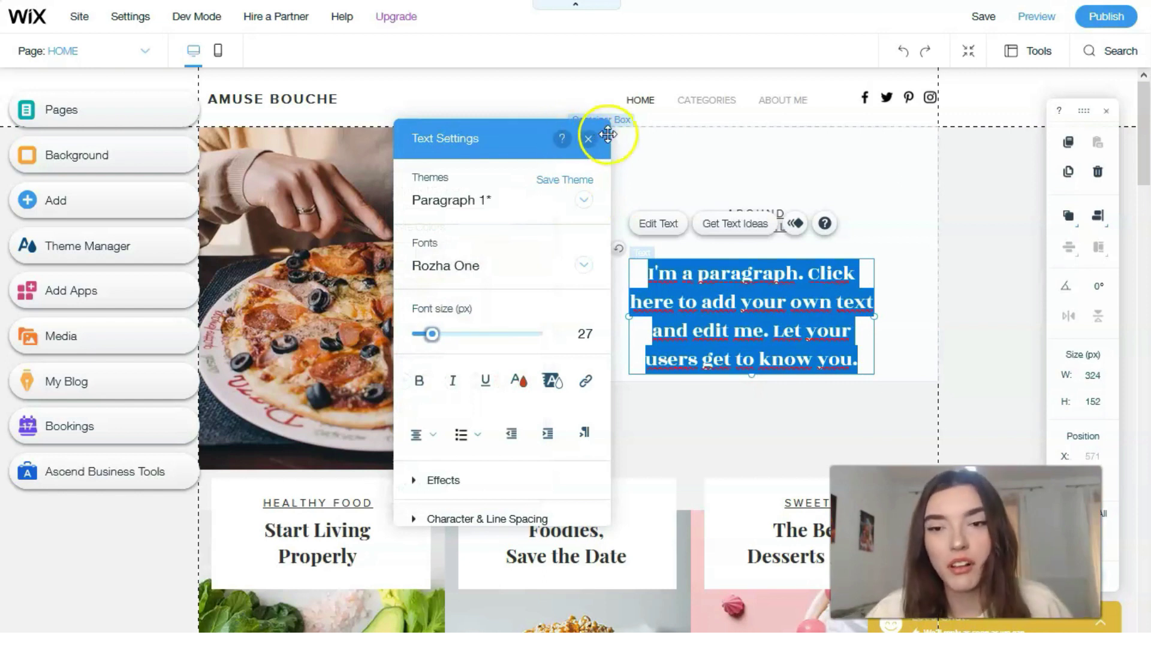
left_click(630, 142)
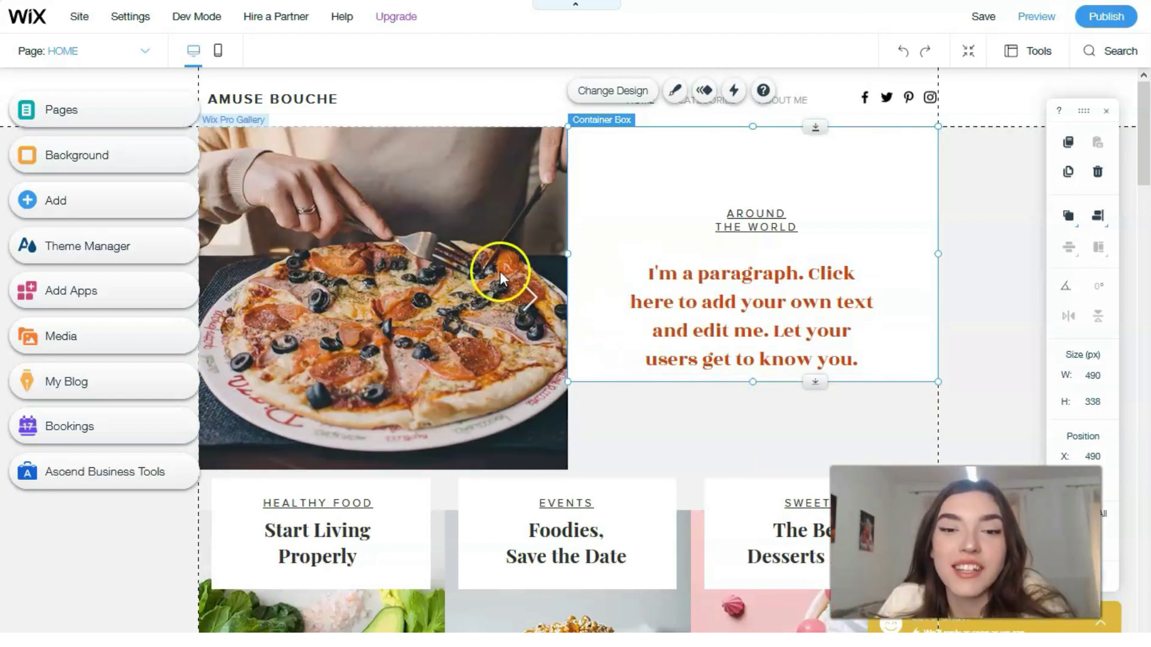
Step: View the Wix Pro Gallery settings of the pizza image and look over the sections below it
double_click(445, 240)
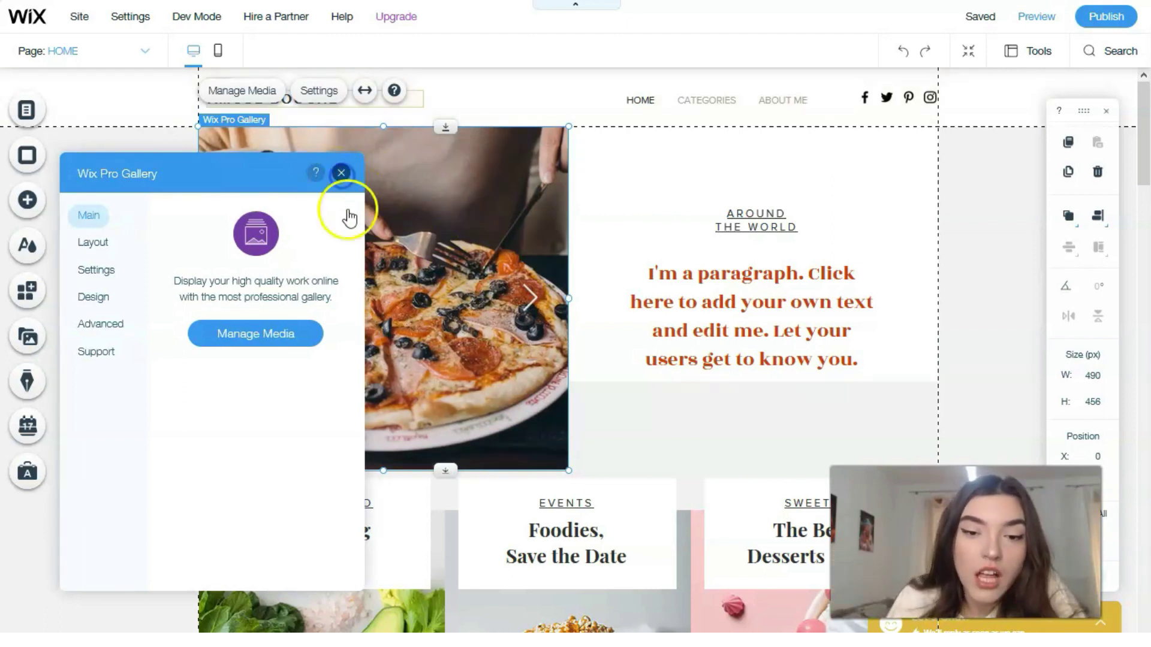
left_click(341, 173)
scroll(373, 333, "down", 2)
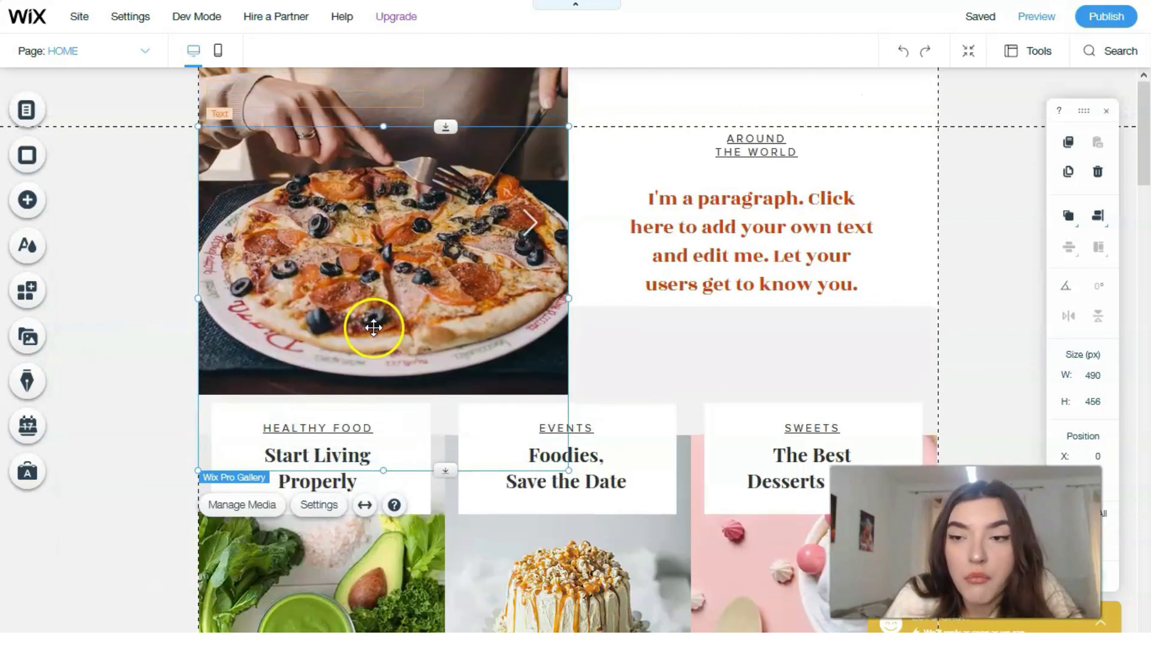
scroll(373, 324, "up", 2)
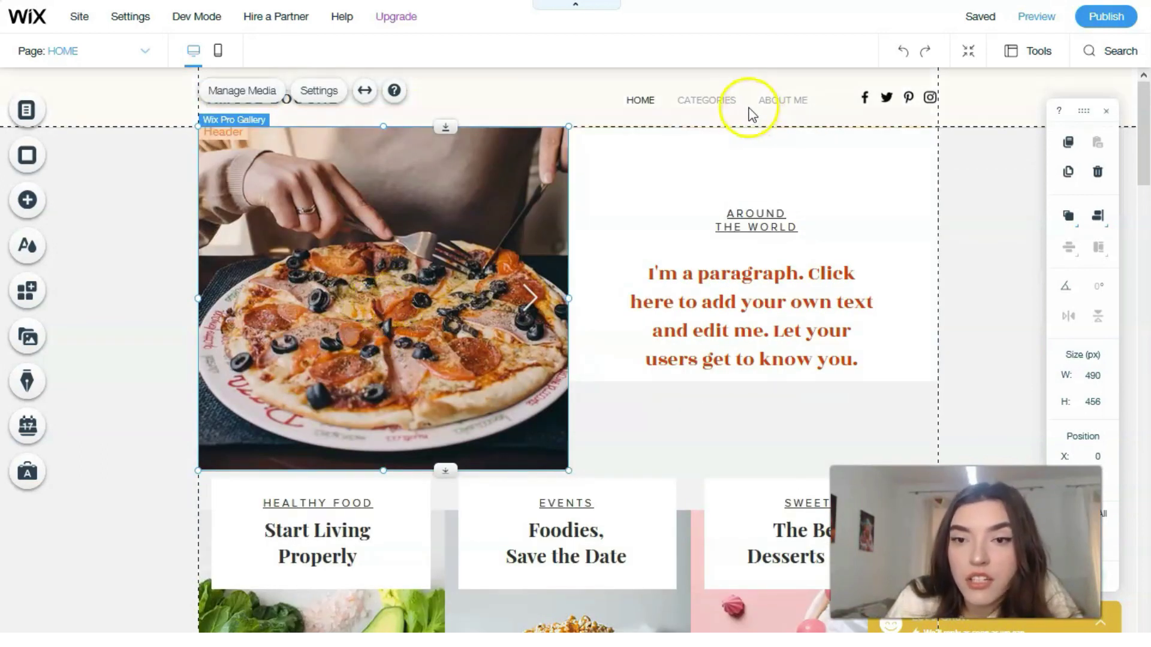
Step: Try several preset designs on the header's horizontal menu and apply the rounded beige bar design
left_click(724, 101)
left_click(722, 99)
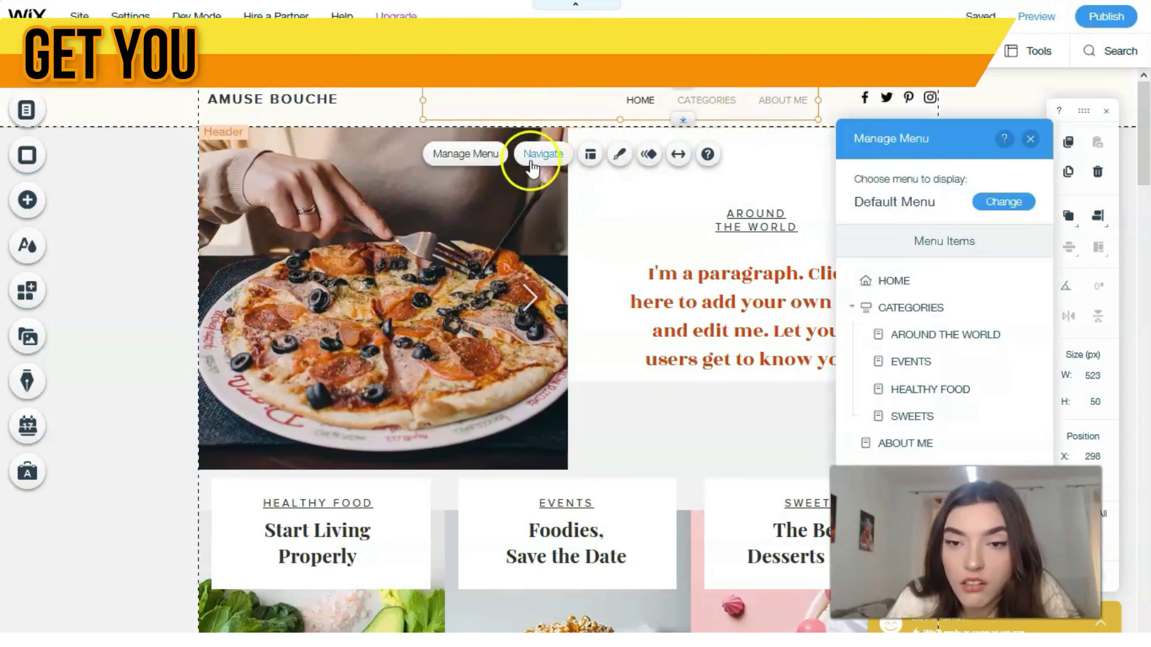
left_click(619, 154)
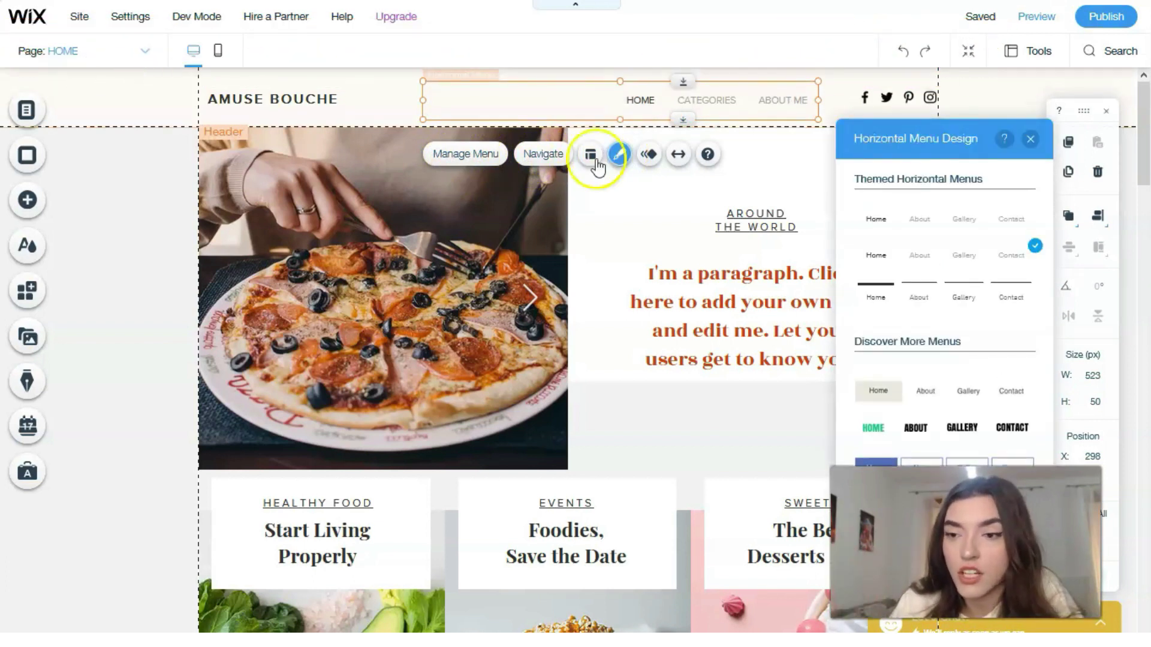
left_click(878, 256)
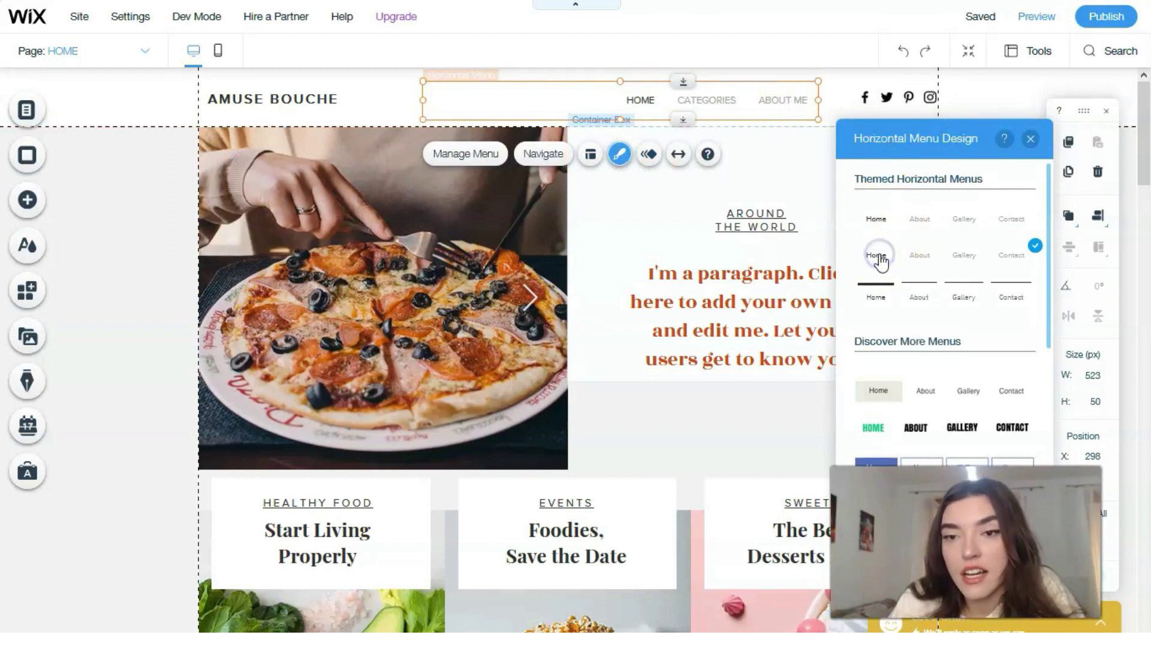
left_click(884, 393)
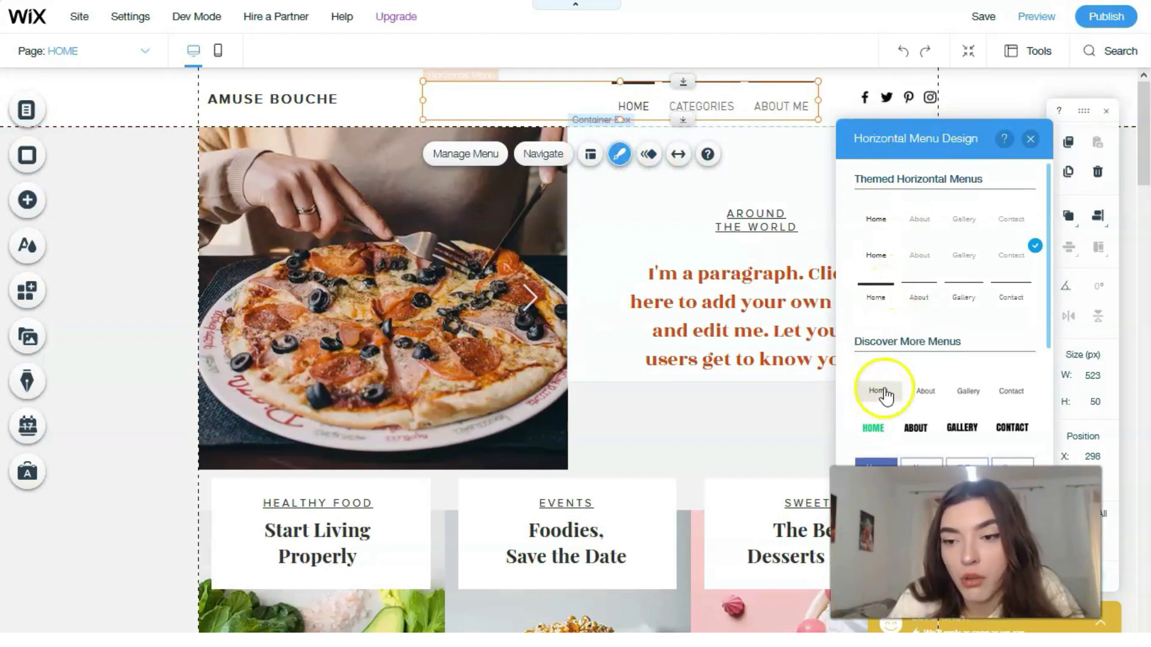
left_click(902, 427)
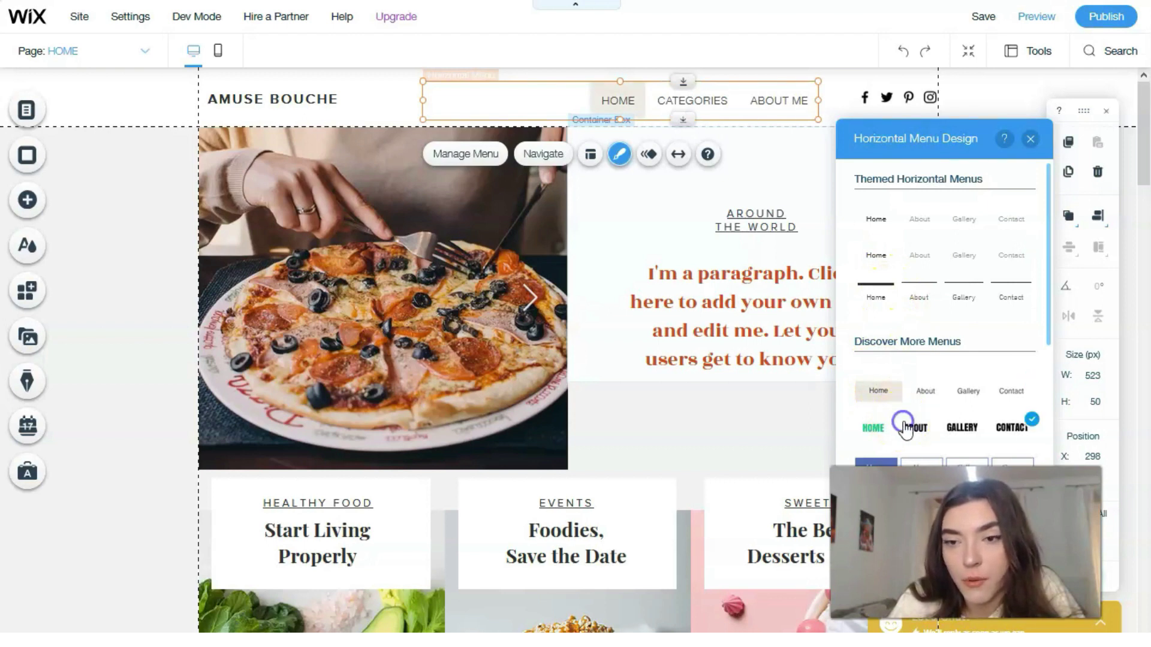
scroll(910, 384, "down", 5)
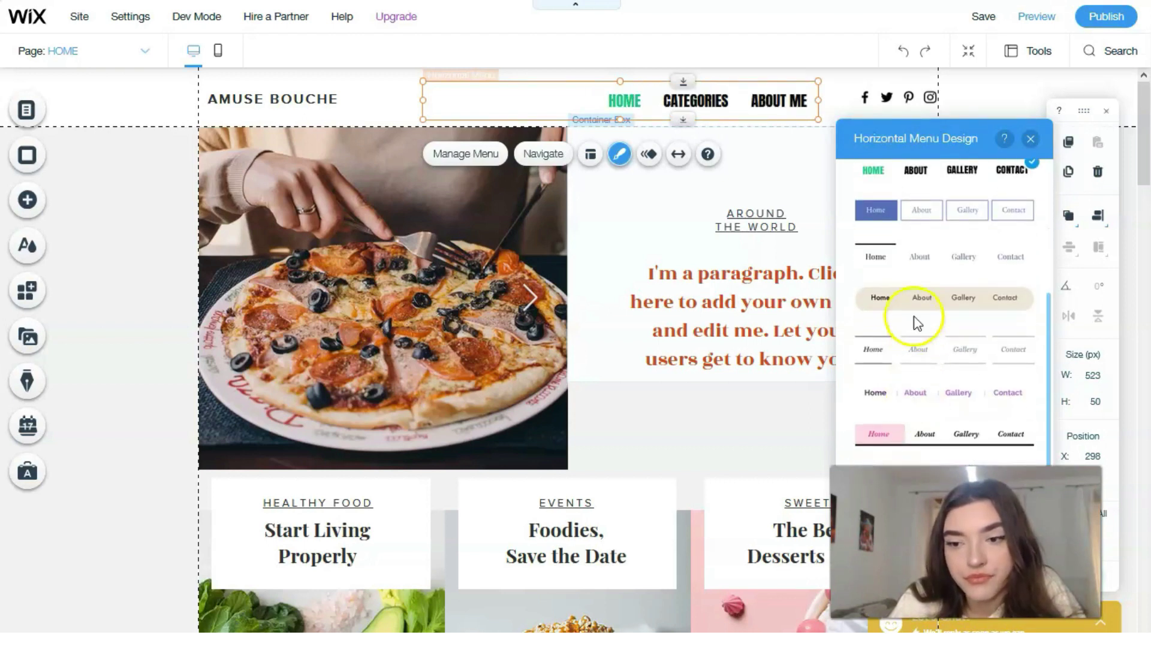
left_click(912, 308)
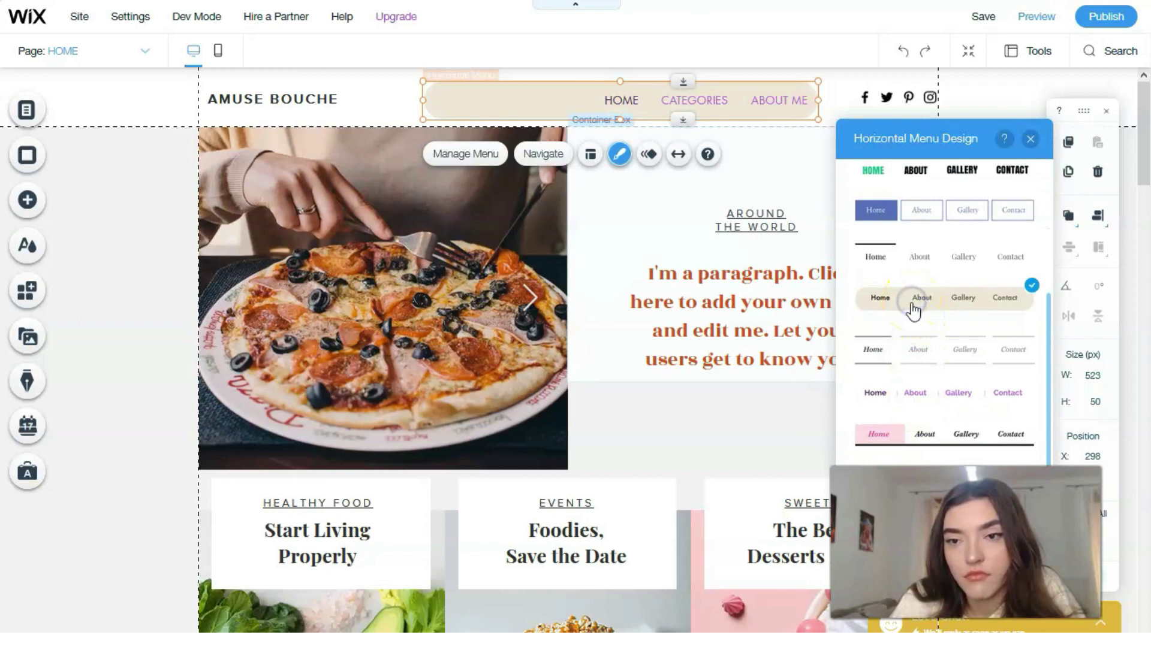
left_click(1031, 140)
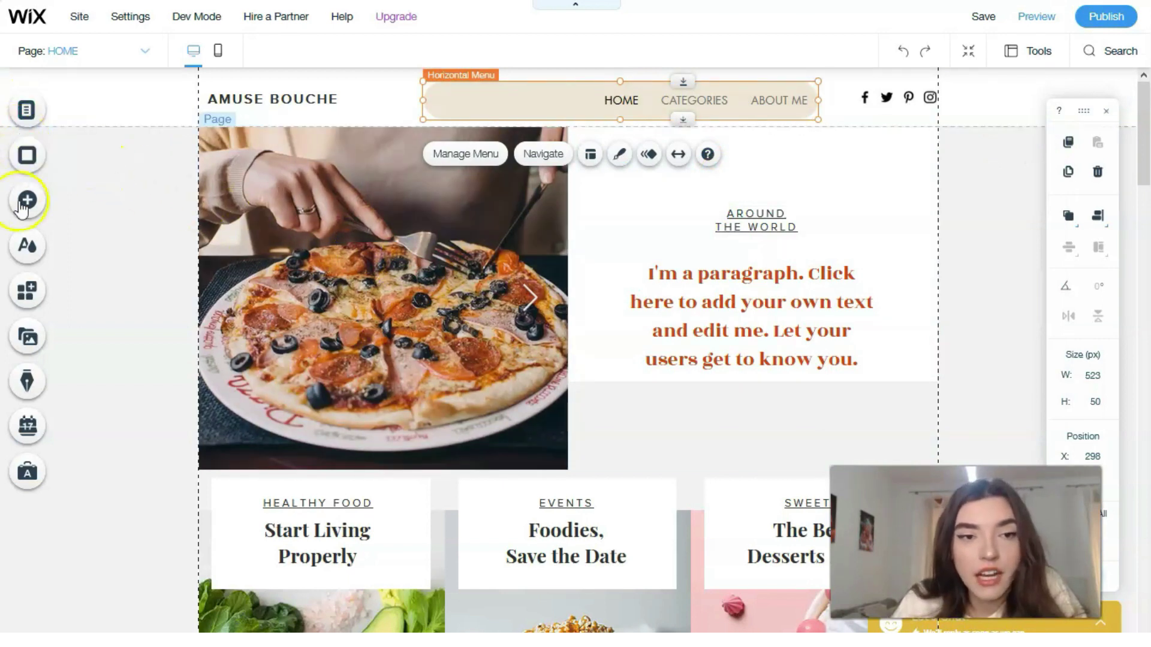
Step: Rename the HOME page as krignrglehj in the site's main pages list
left_click(25, 120)
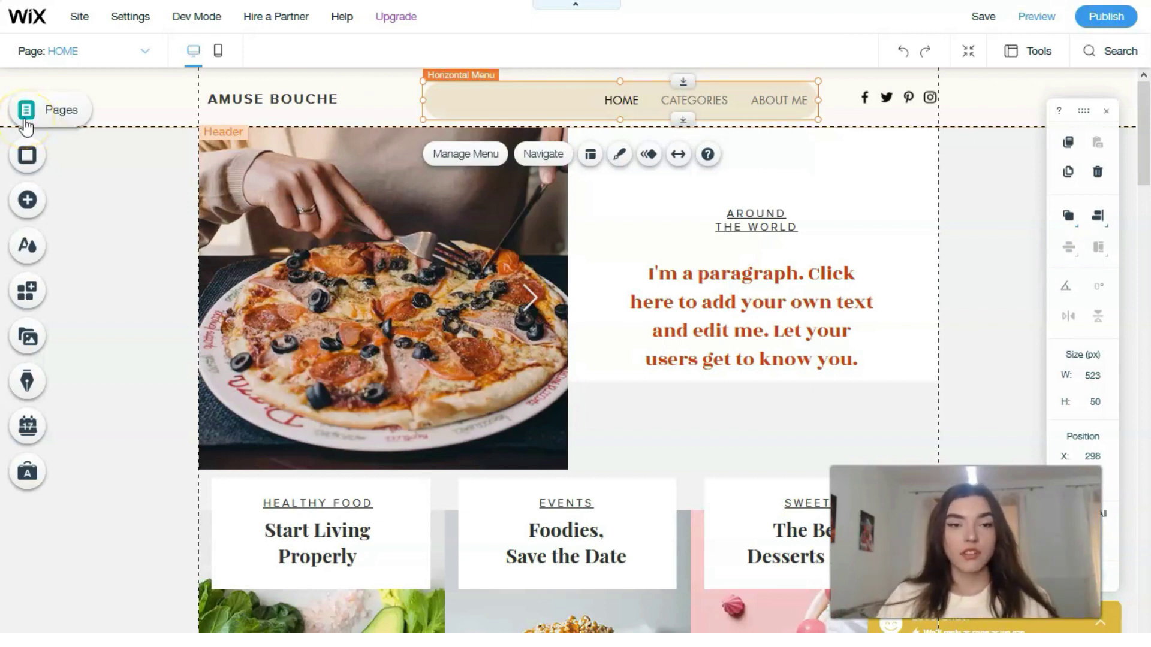
left_click(25, 120)
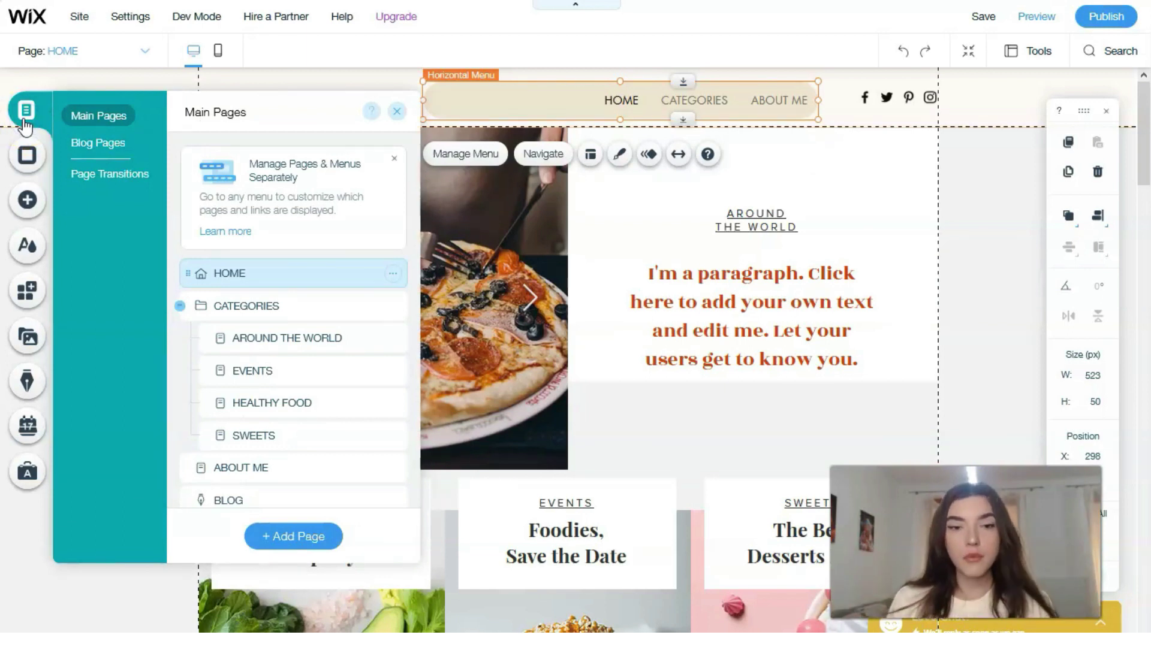
double_click(264, 274)
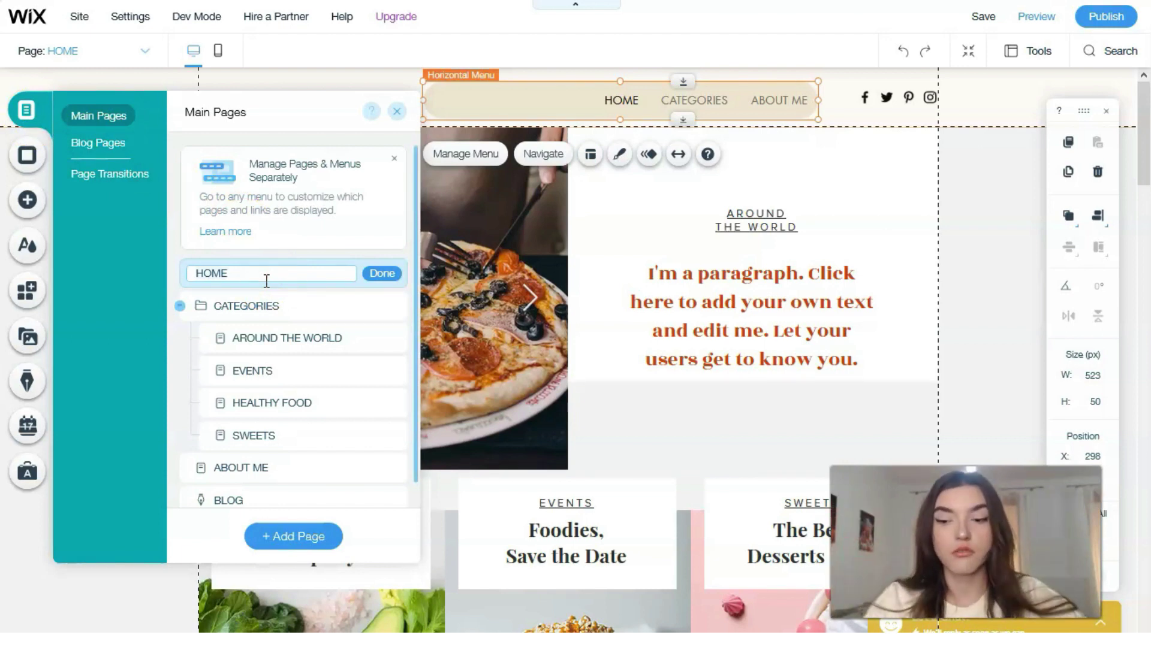
key("ctrl+a")
key("BackSpace")
type("kri")
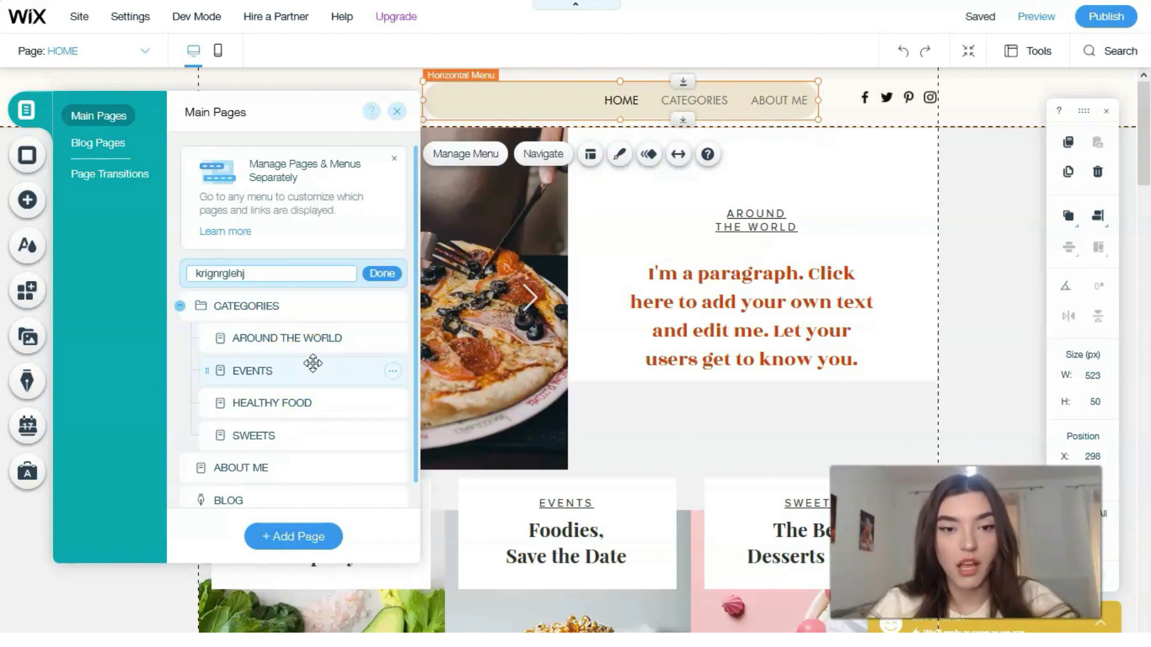
left_click(394, 276)
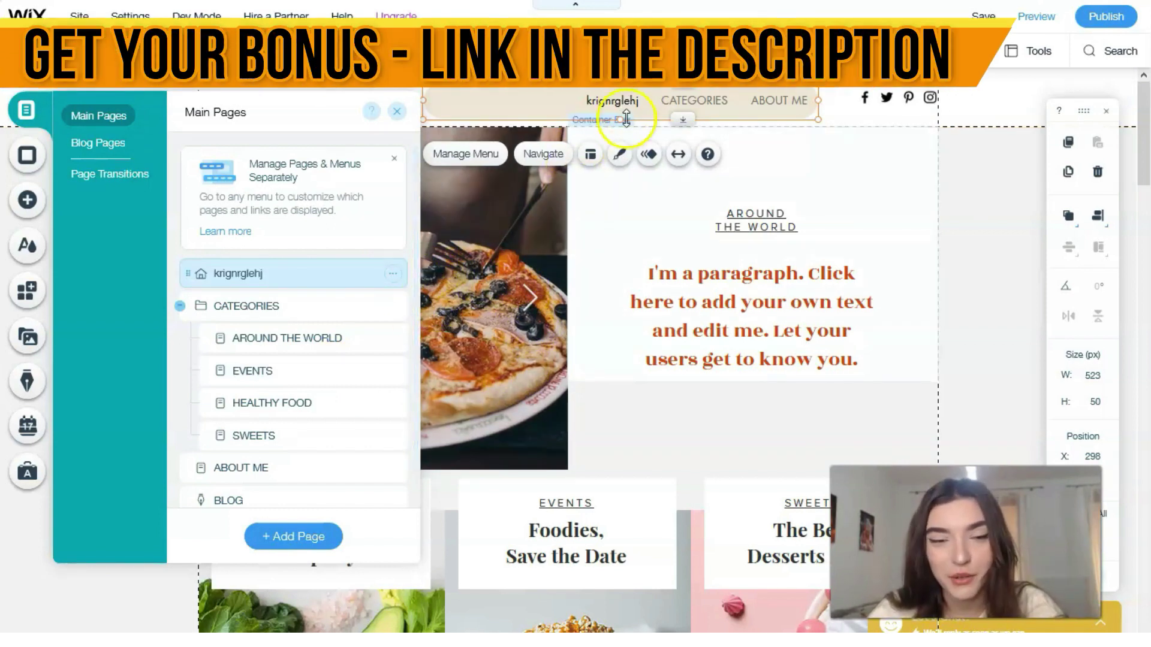
Step: Review the site's blog pages and the background options available for the home page
left_click(90, 144)
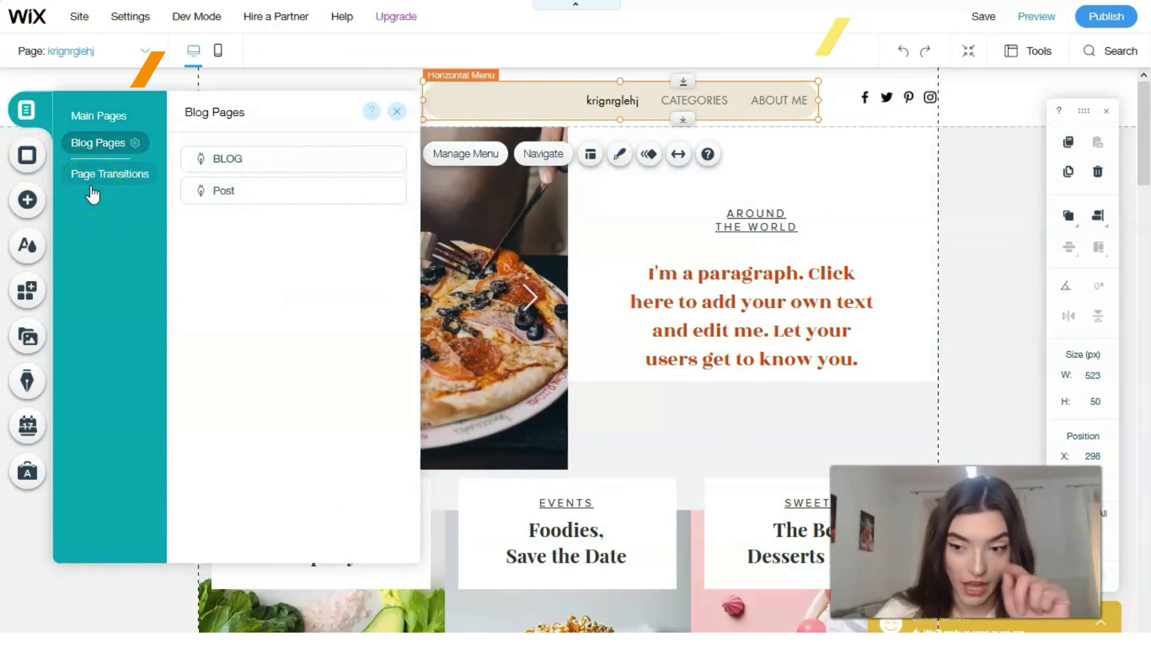
left_click(36, 170)
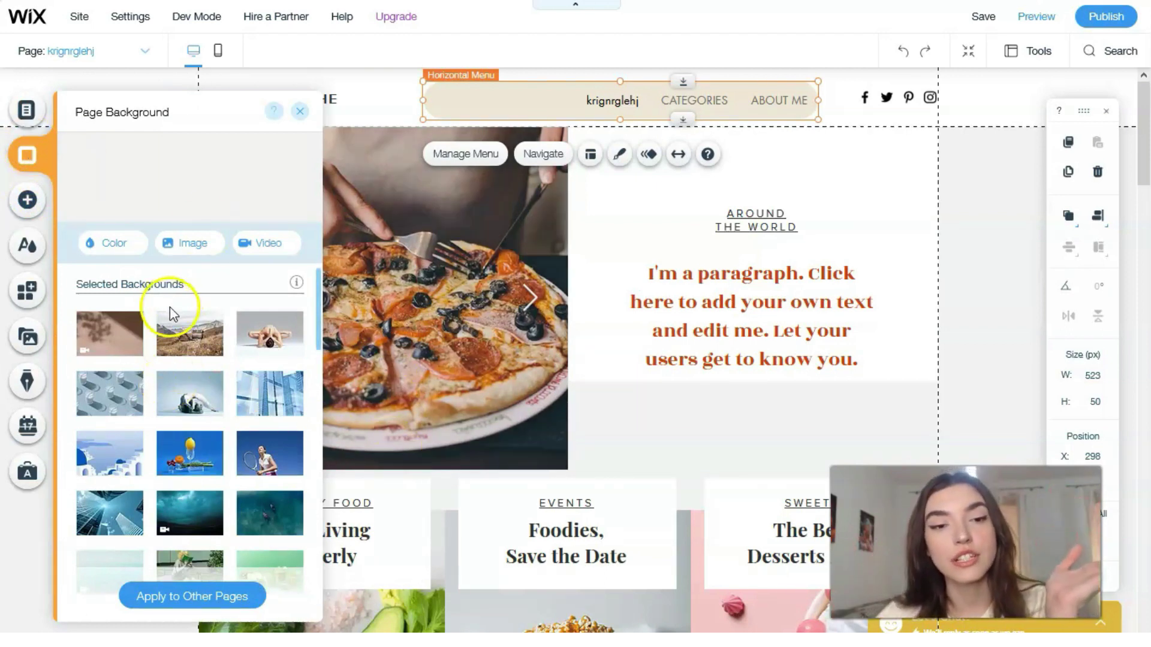
mouse_move(189, 355)
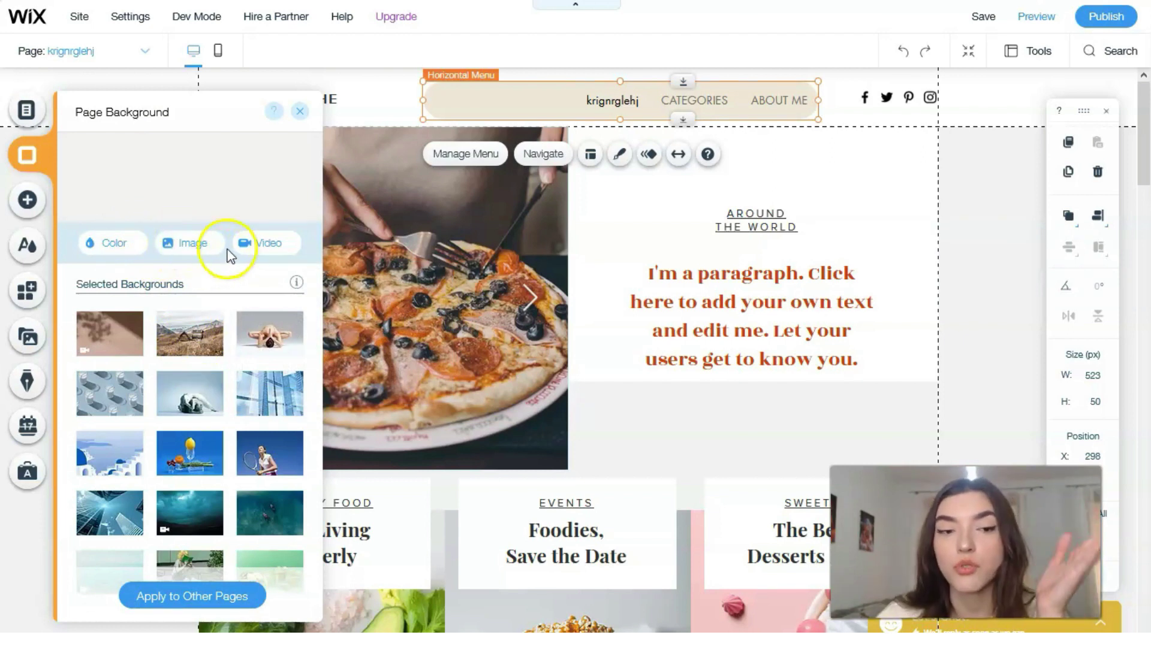
Step: Look through the button and interactive elements that can be added to the page
left_click(27, 200)
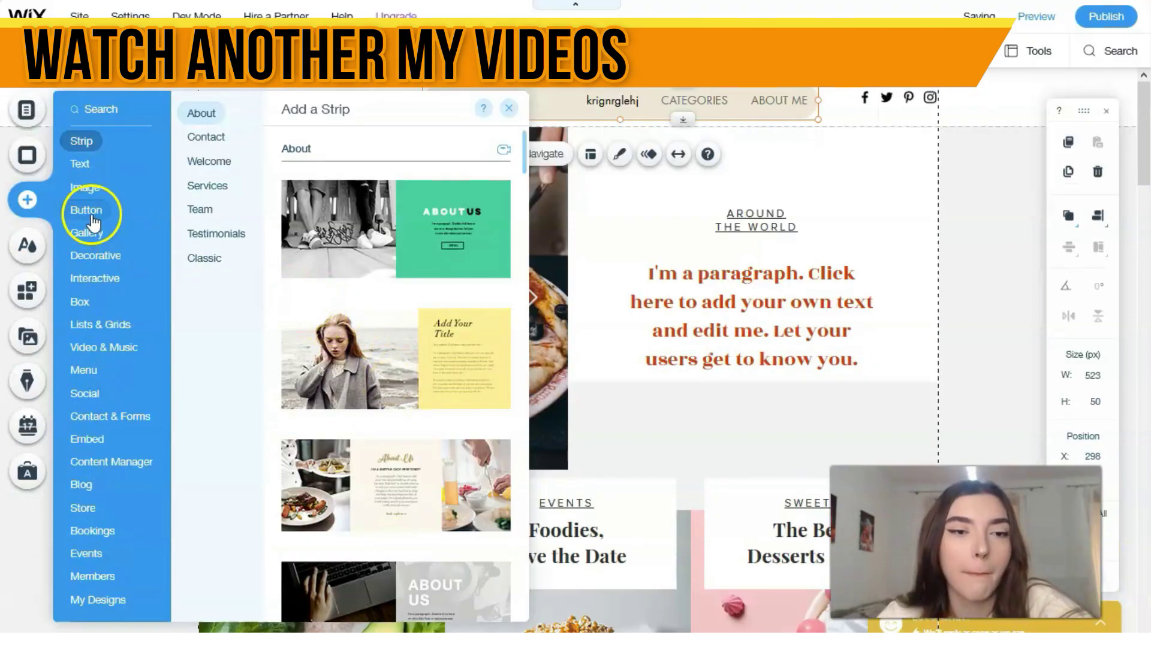
left_click(93, 222)
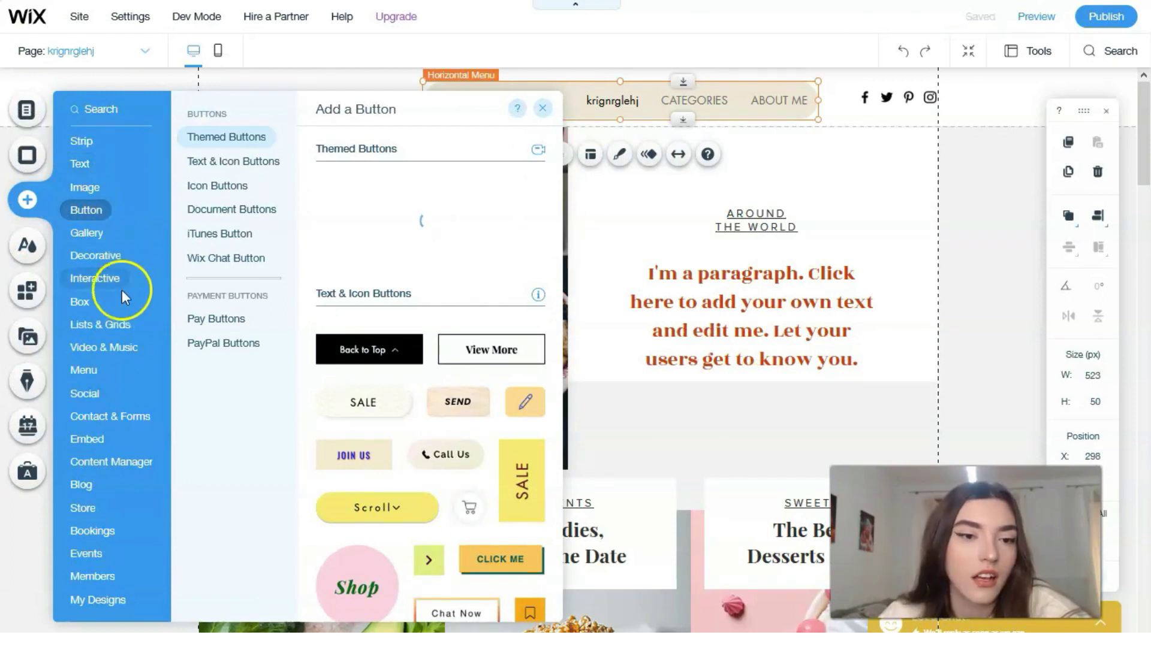
left_click(114, 278)
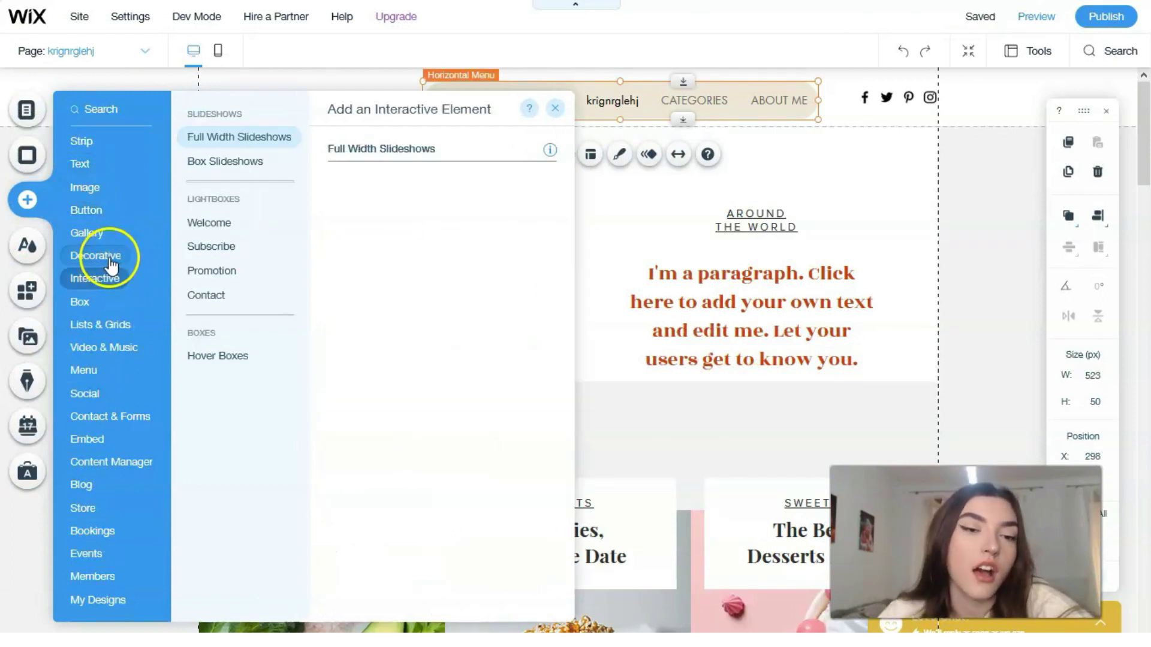
Step: Browse the decorative elements and add the black looped infinity vector art from Logos & Badges to the page
left_click(111, 258)
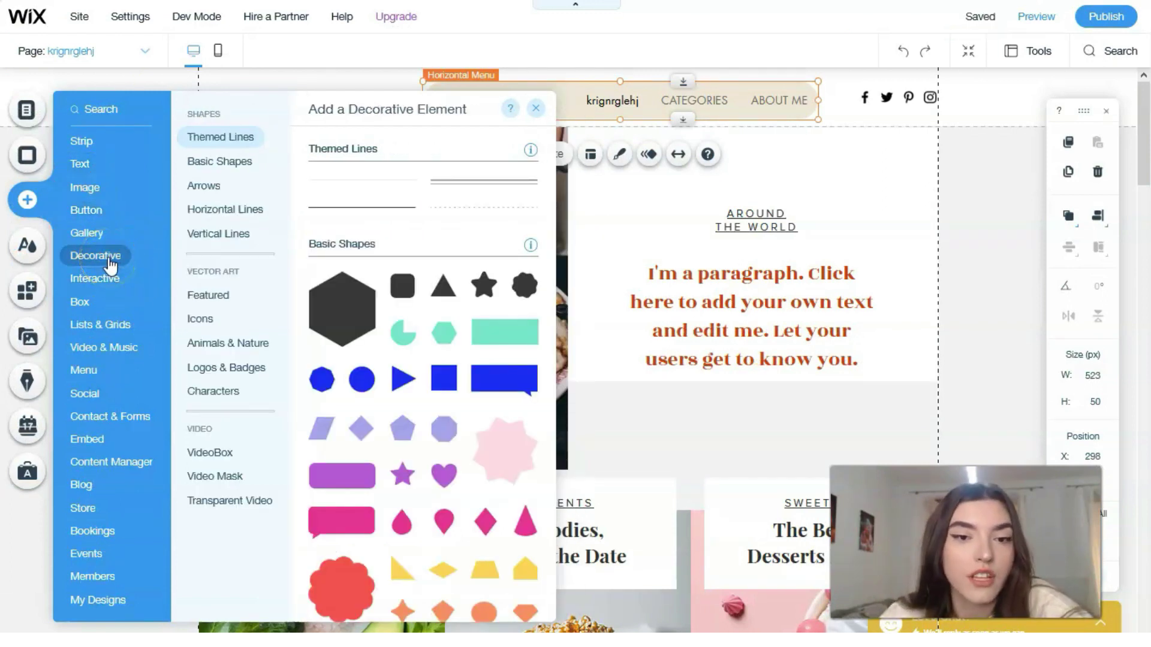
left_click(220, 189)
left_click(206, 296)
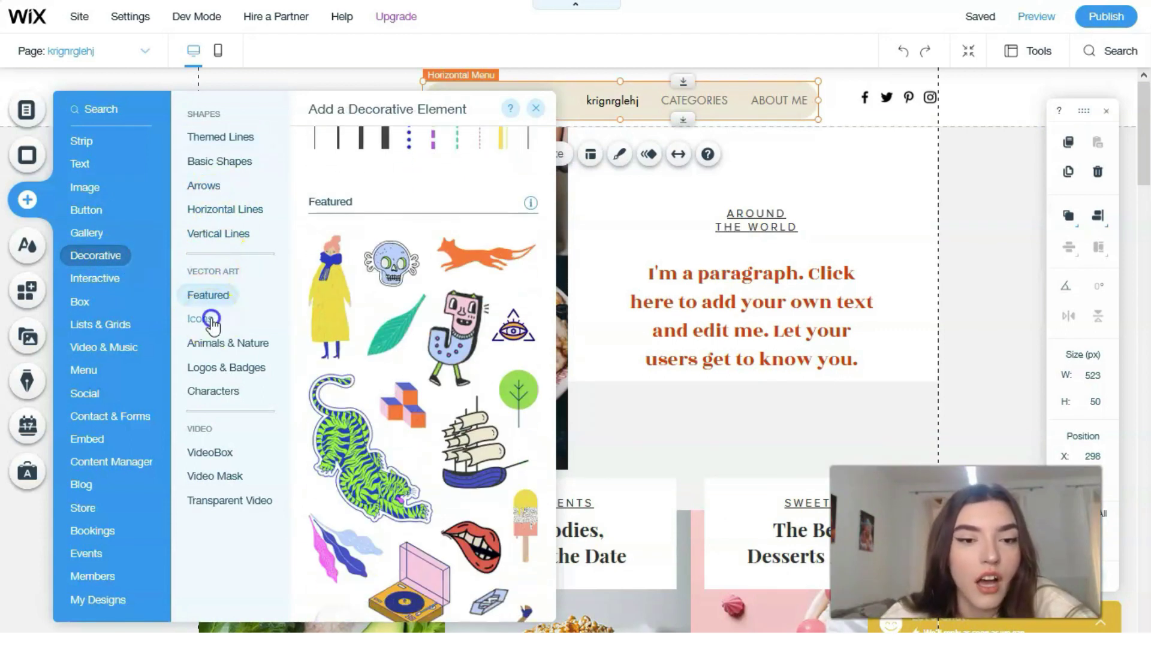
left_click(208, 320)
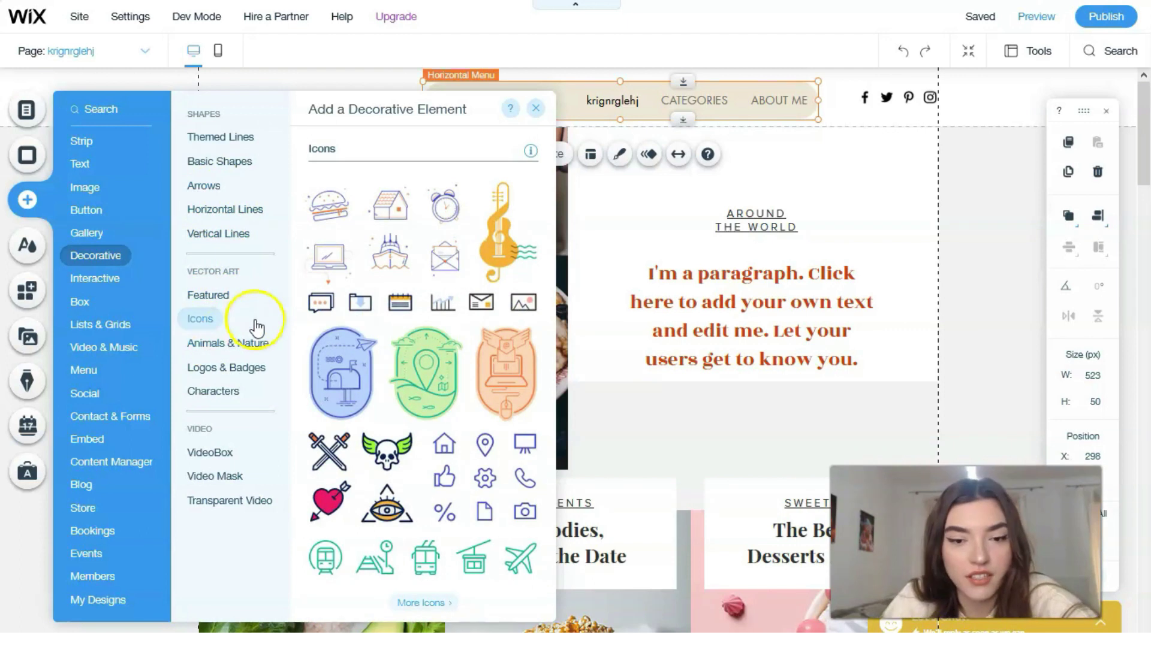
left_click(233, 338)
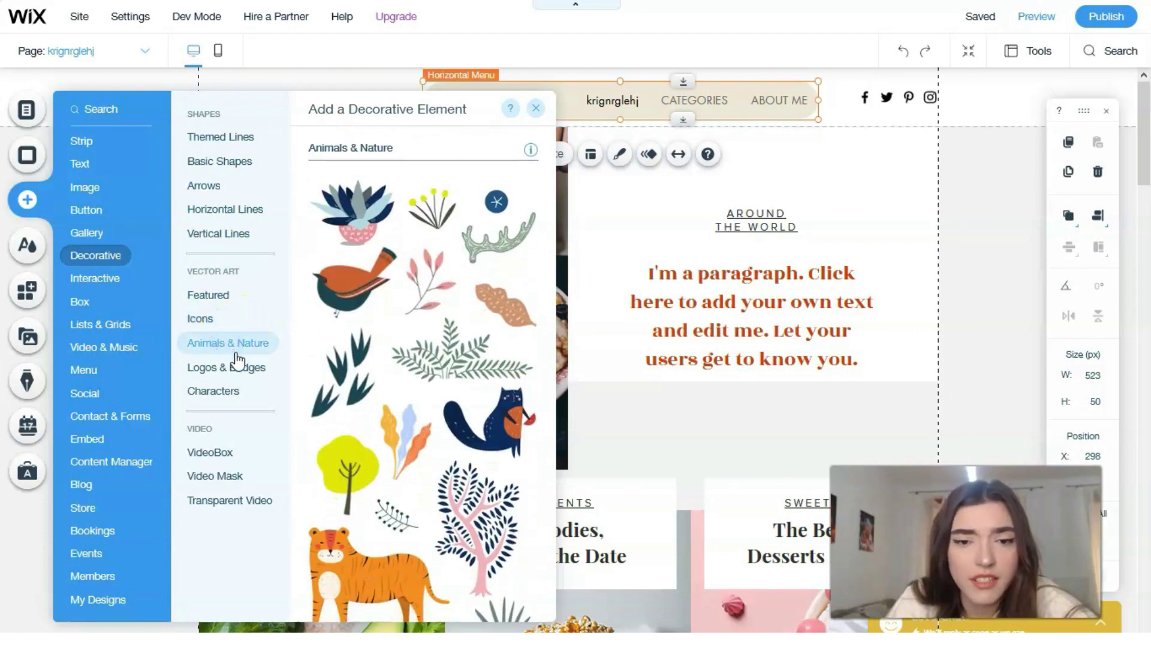
left_click(237, 366)
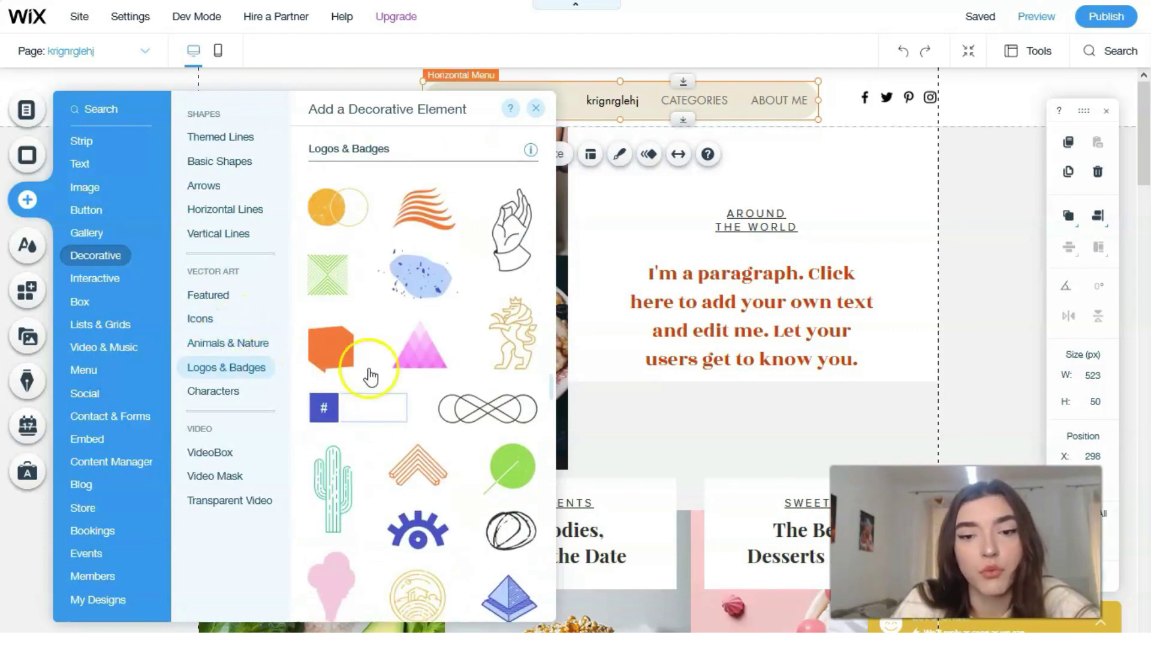
scroll(466, 315, "down", 3)
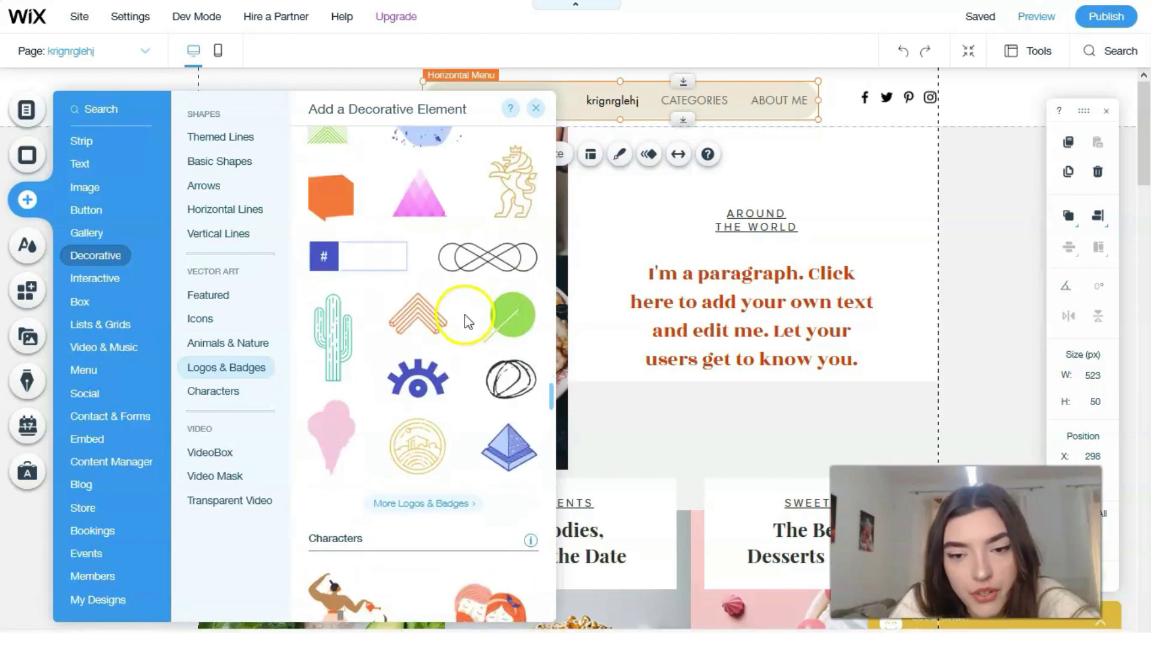
left_click(484, 268)
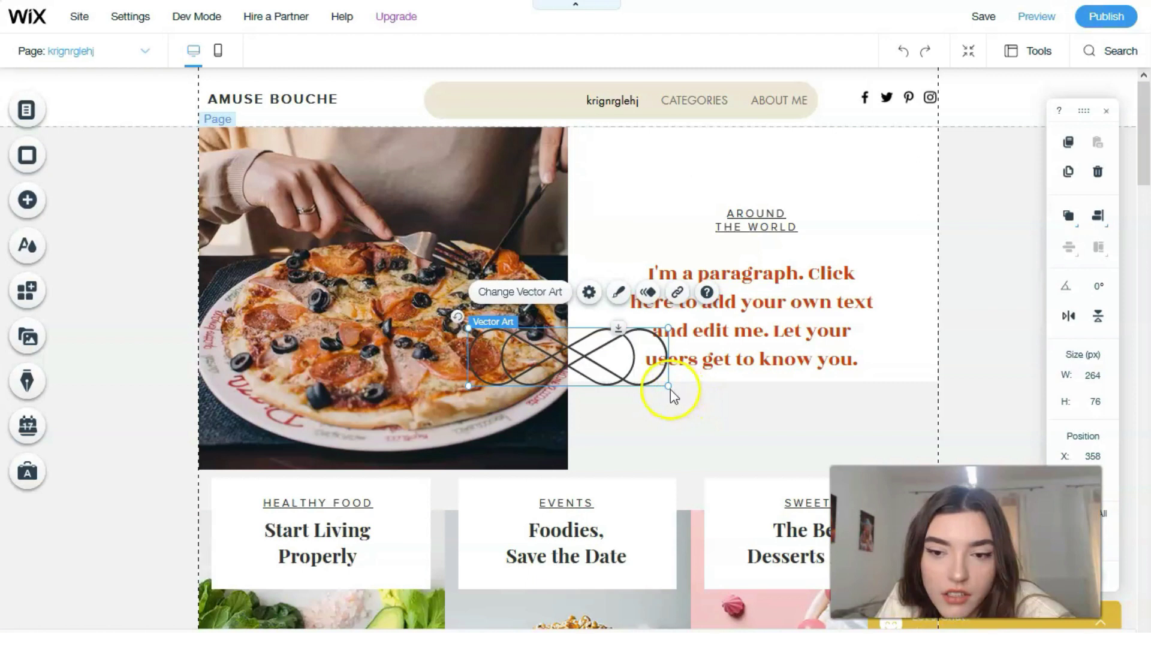
Step: Move the looped vector art below the paragraph text and shrink it to a small ornament centred under the text
left_click_drag(575, 354, 773, 415)
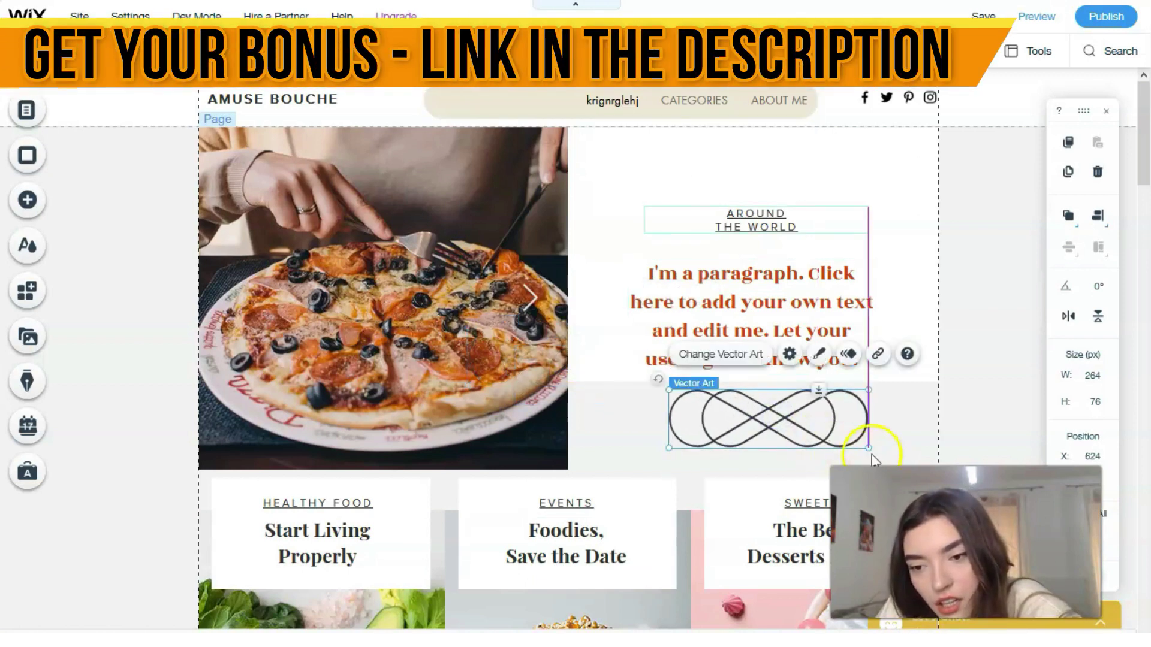
left_click_drag(872, 449, 749, 401)
left_click(831, 438)
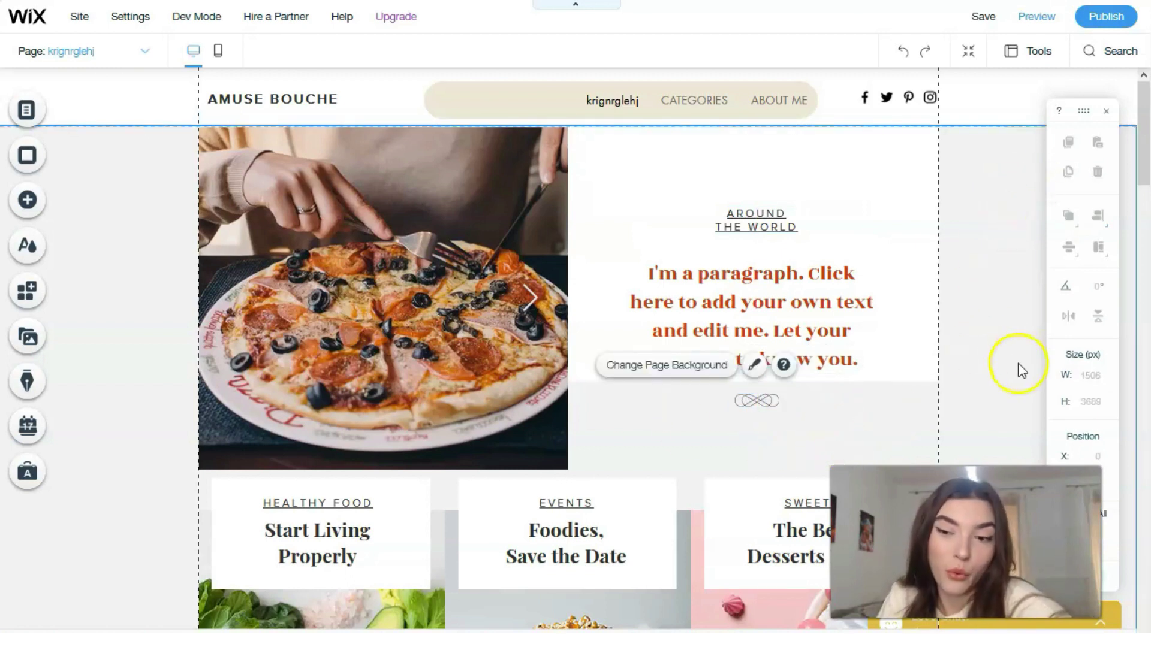
Step: Look through the categories of elements that can be added to the page and the site's color theme options
left_click(43, 203)
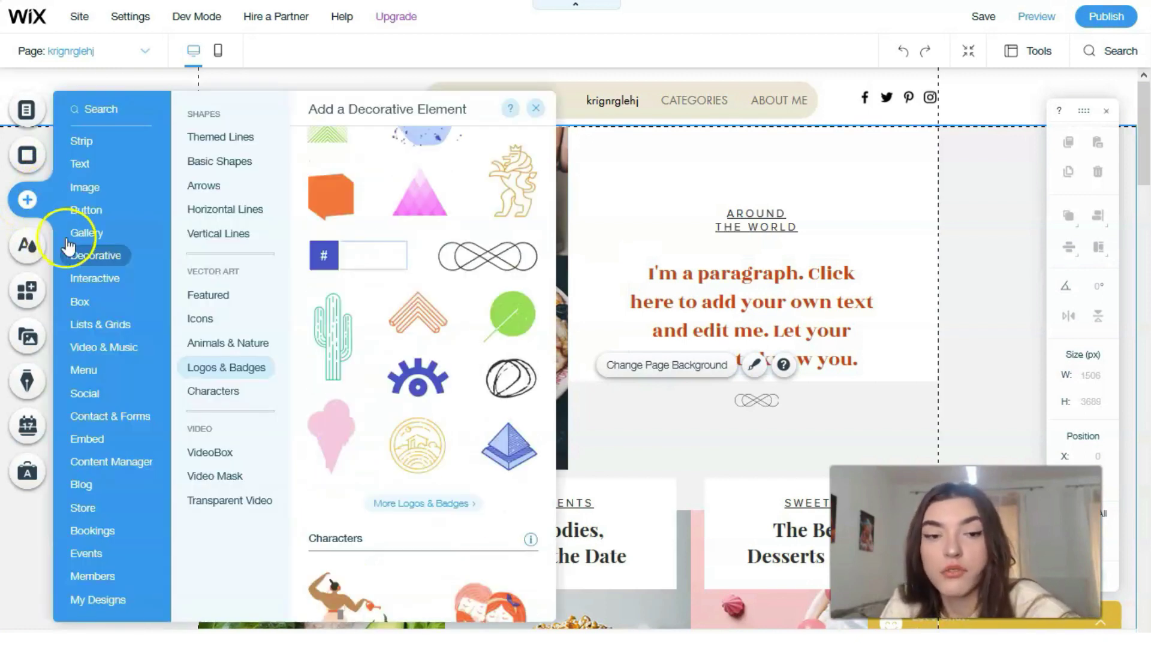
mouse_move(117, 402)
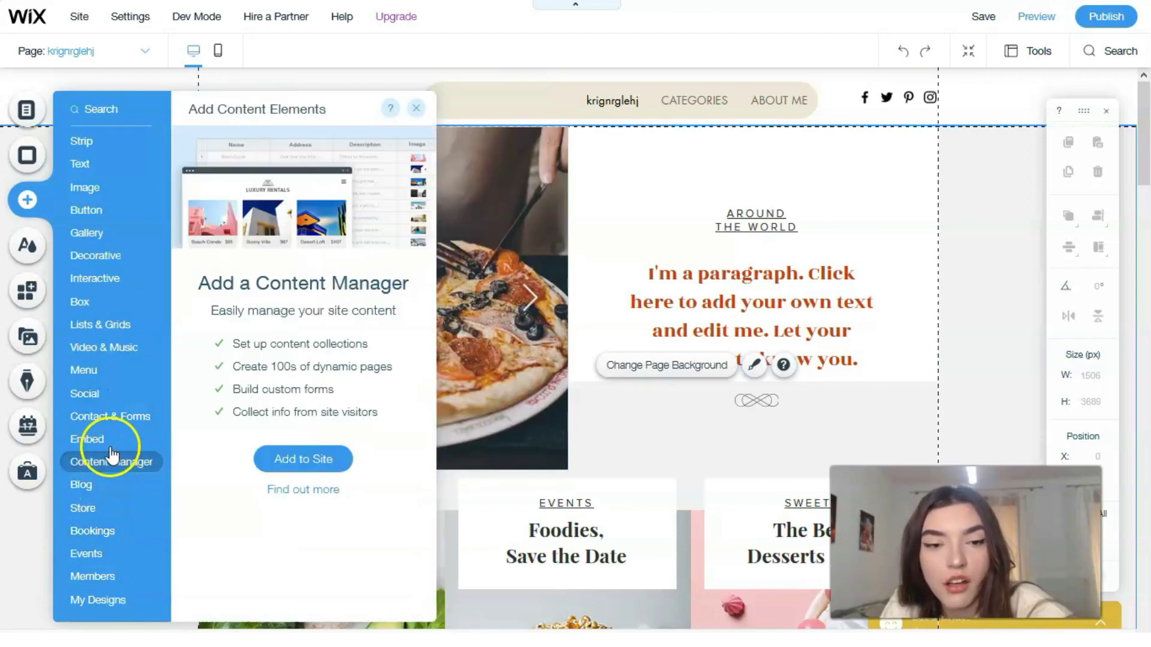
mouse_move(84, 279)
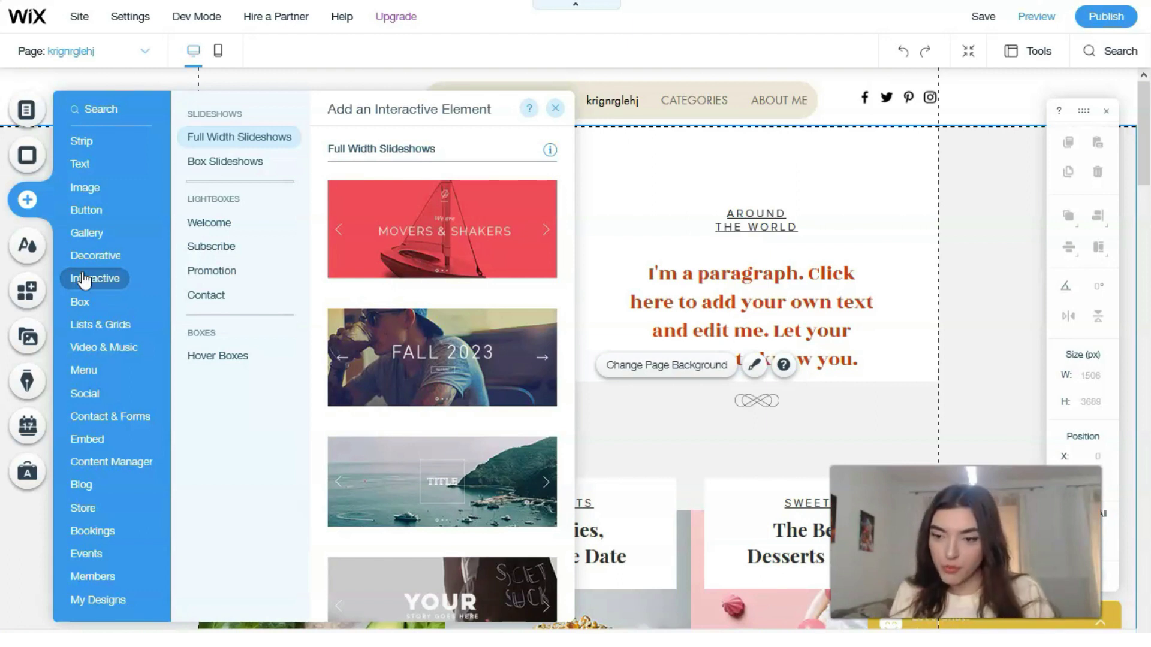
left_click(9, 245)
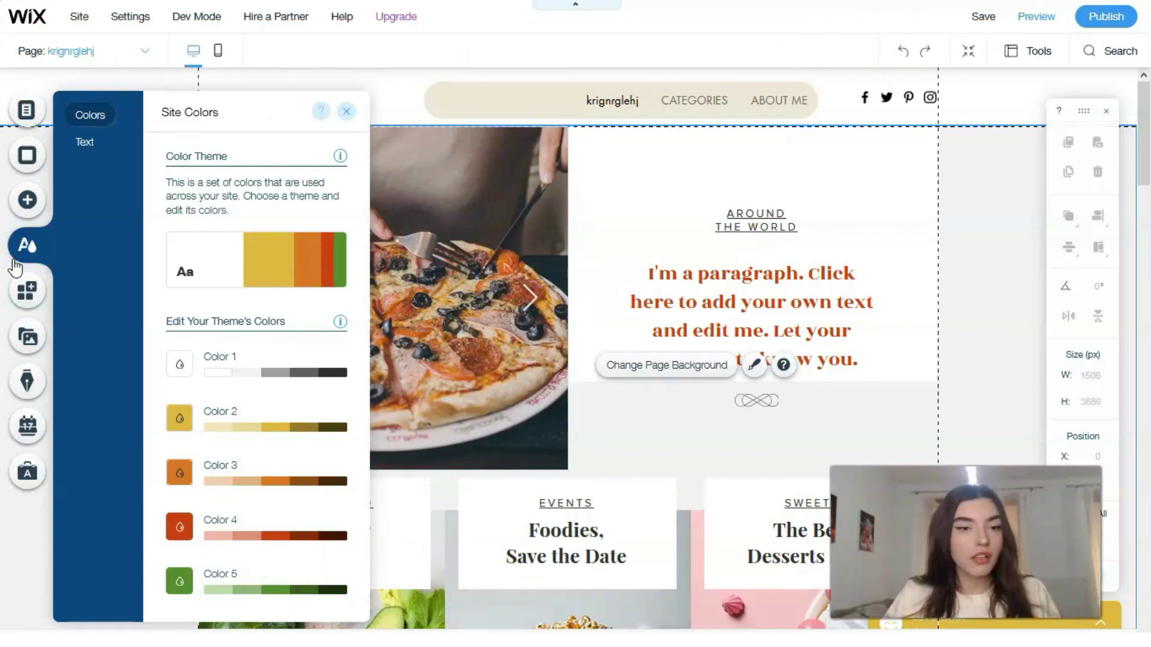
Step: Browse the Wix App Market home through the recommended, trending and Wix Business Solutions apps
left_click(29, 292)
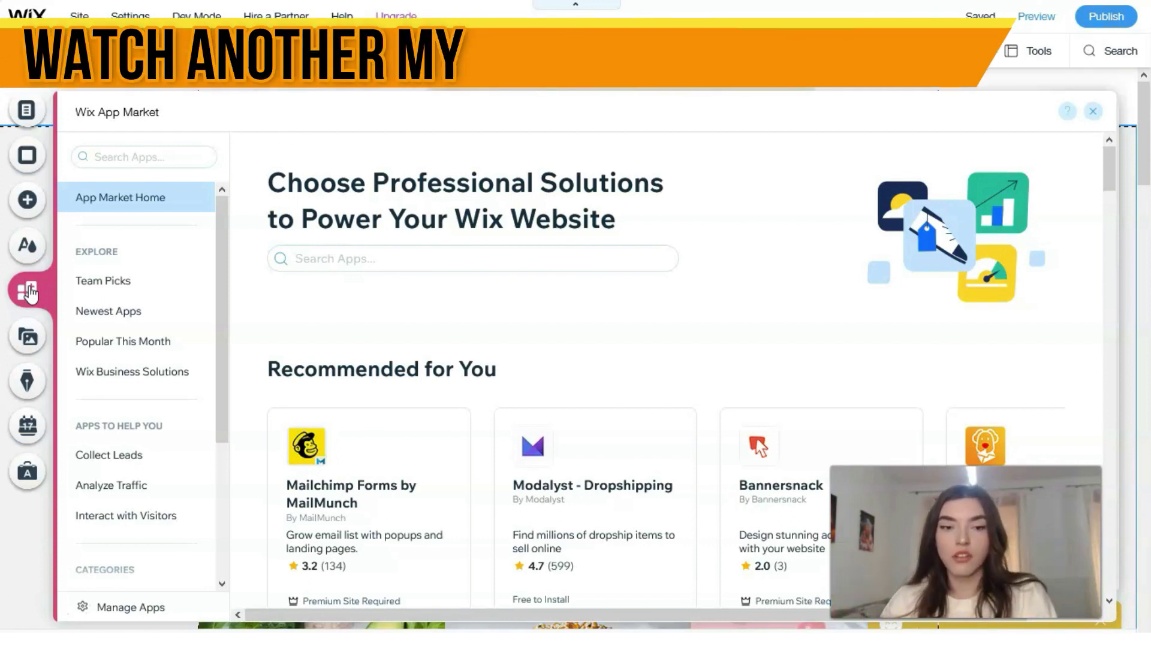
scroll(366, 407, "down", 6)
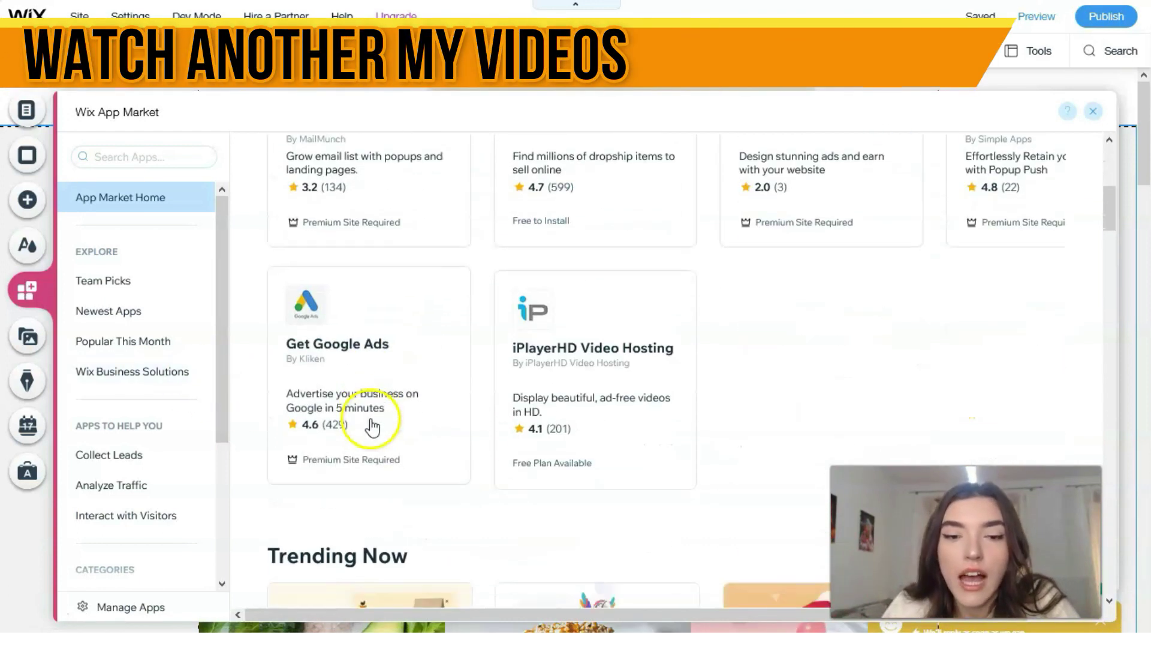
scroll(378, 431, "down", 1)
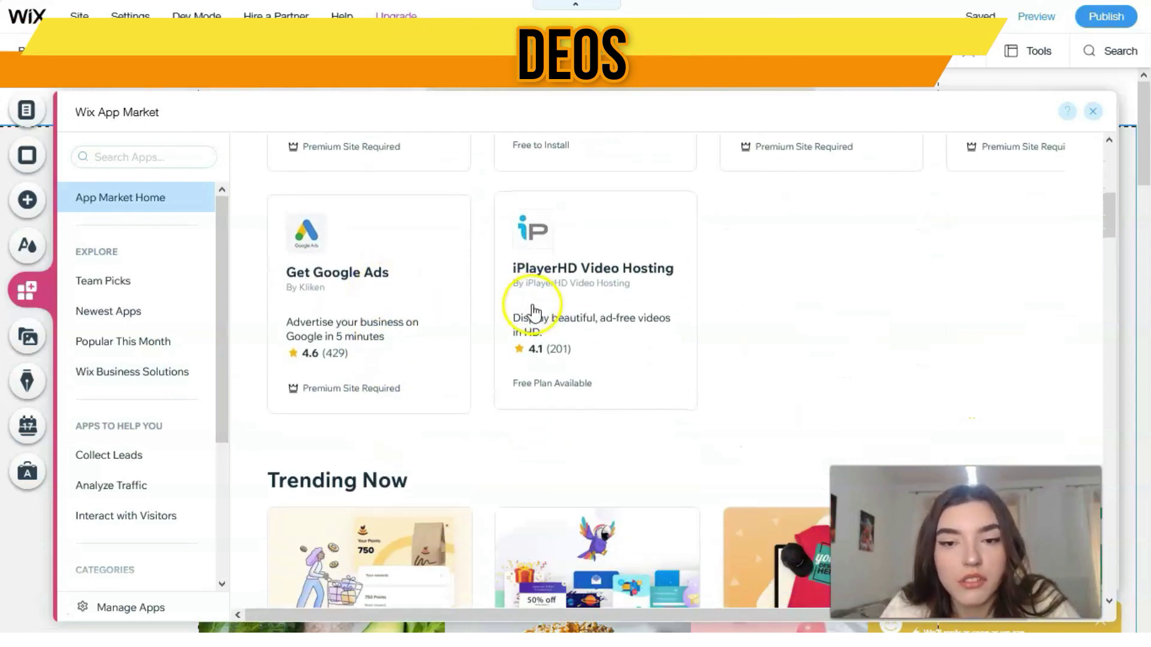
scroll(570, 294, "down", 2)
scroll(719, 248, "down", 2)
scroll(753, 248, "down", 2)
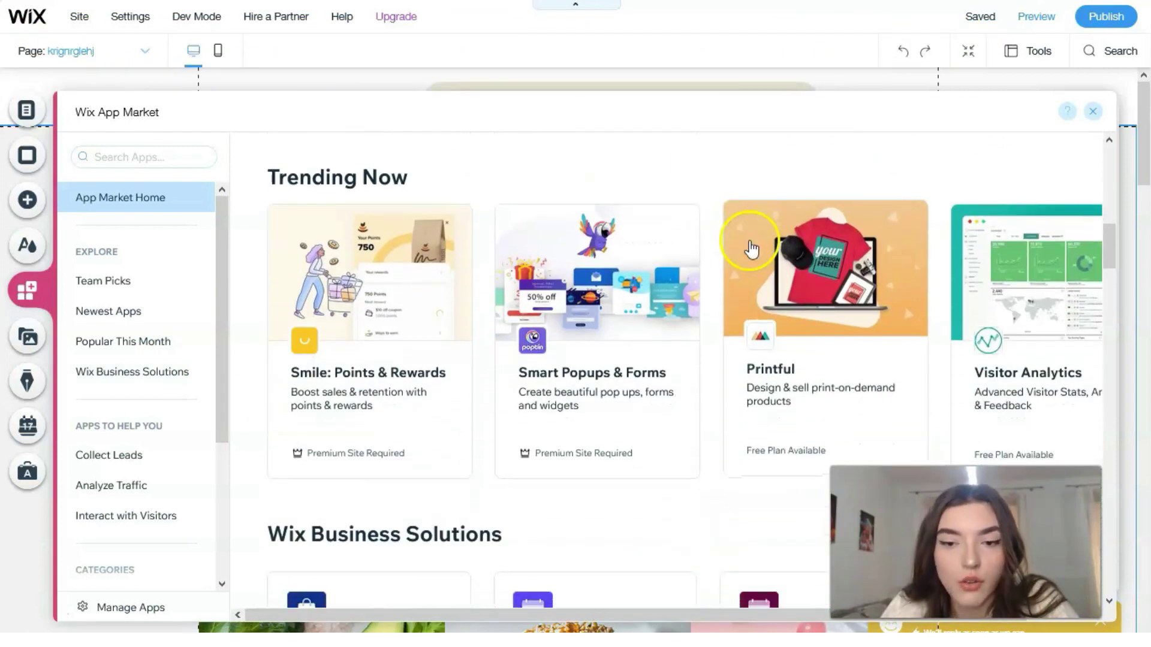
scroll(814, 308, "down", 1)
scroll(1031, 288, "down", 2)
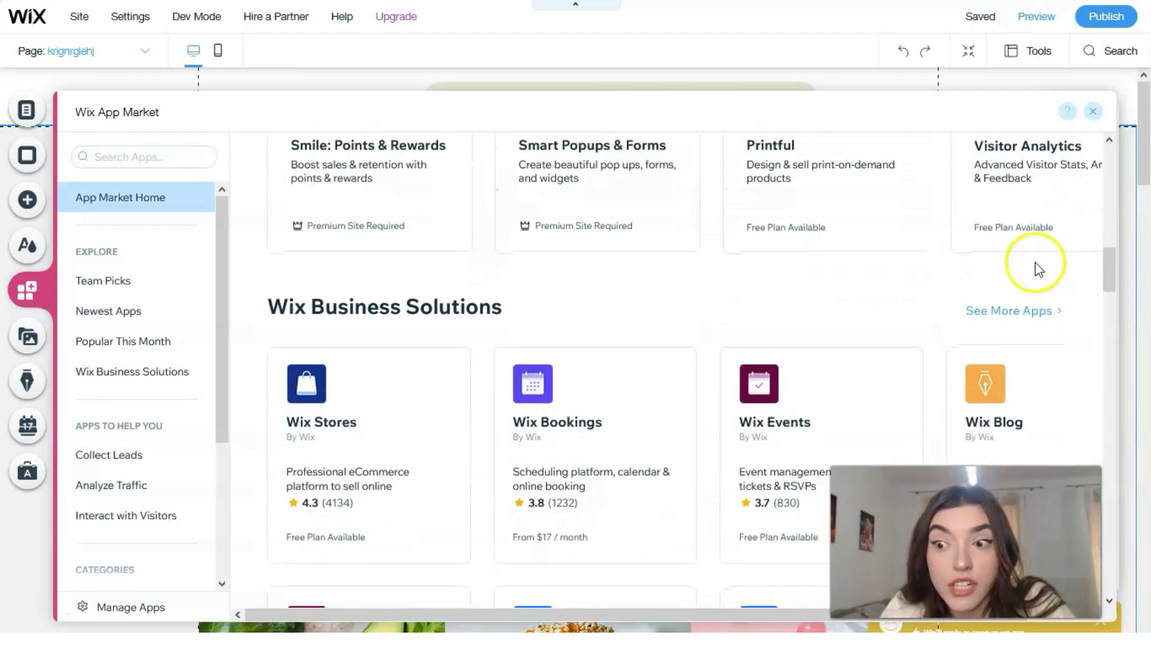
scroll(1026, 198, "up", 1)
scroll(330, 414, "down", 3)
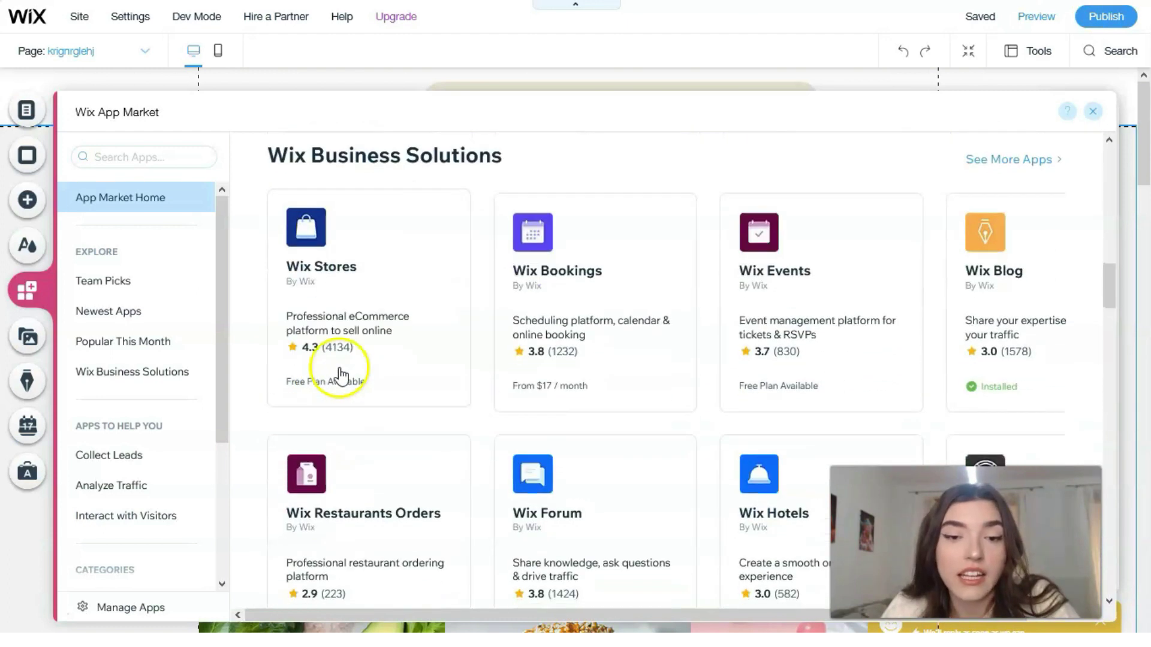
scroll(504, 292, "down", 1)
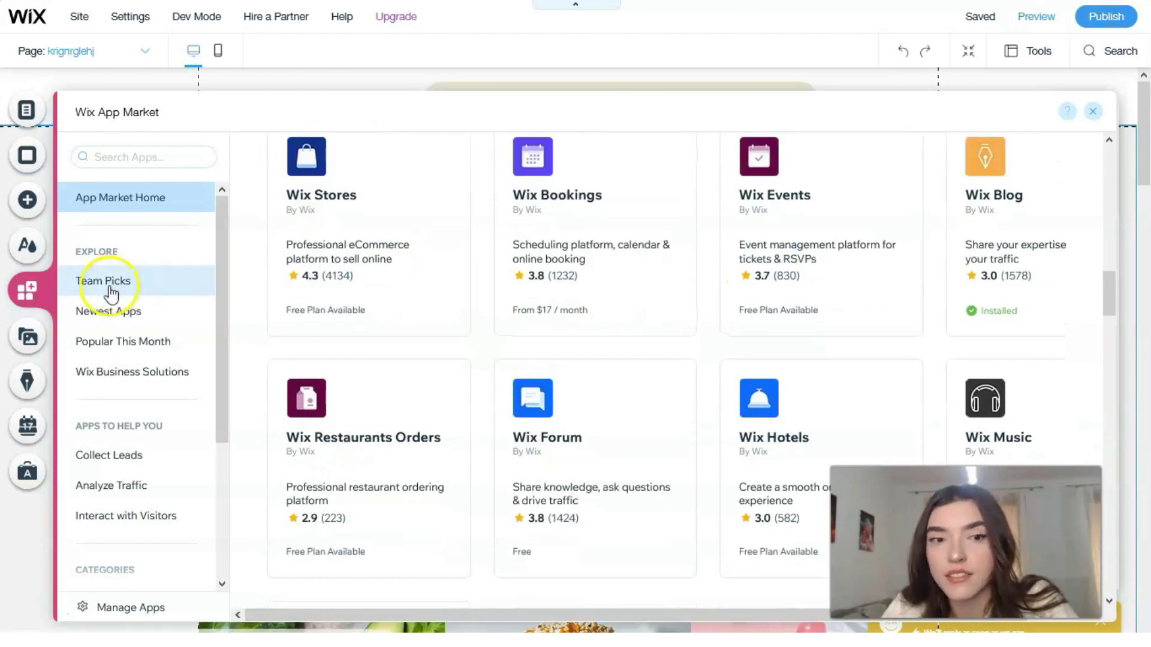
Step: Review the media, Blog Manager, online bookings and Ascend Marketing & SEO tools, and return to the page
left_click(27, 337)
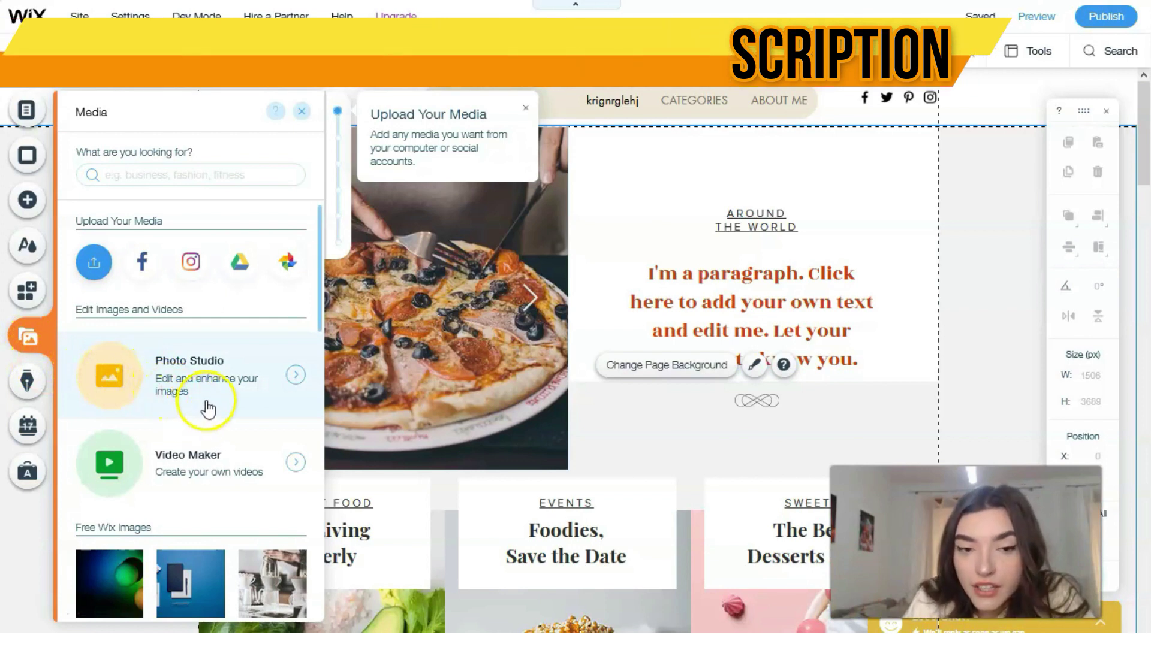
left_click(30, 387)
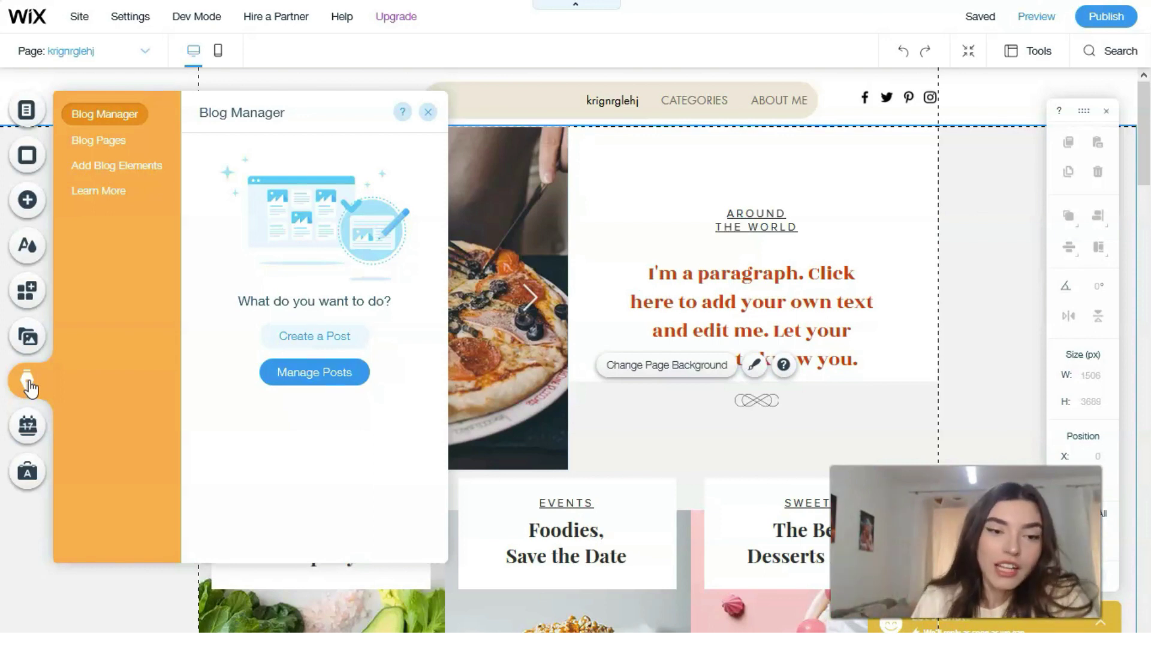
left_click(27, 427)
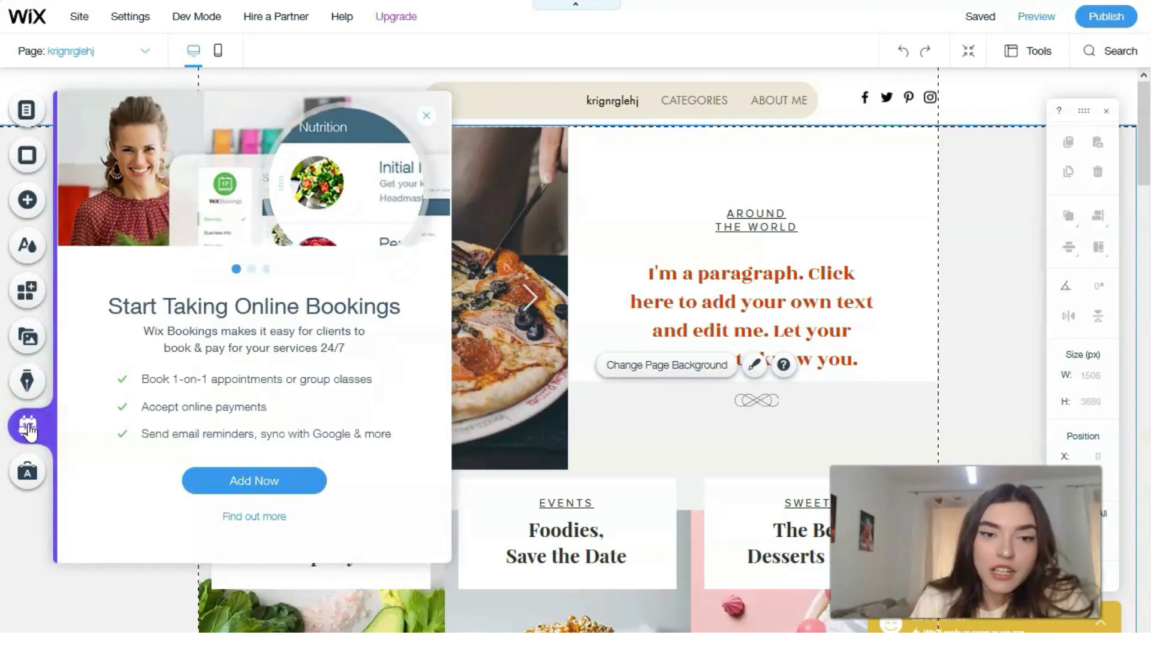
left_click(40, 467)
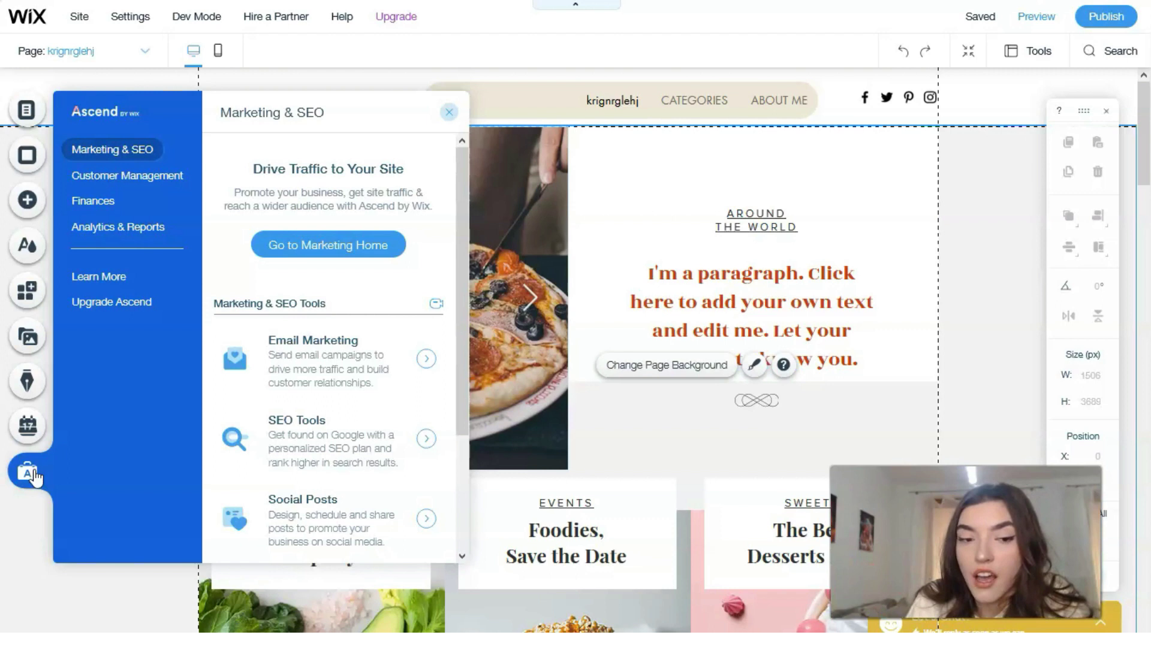
left_click(449, 112)
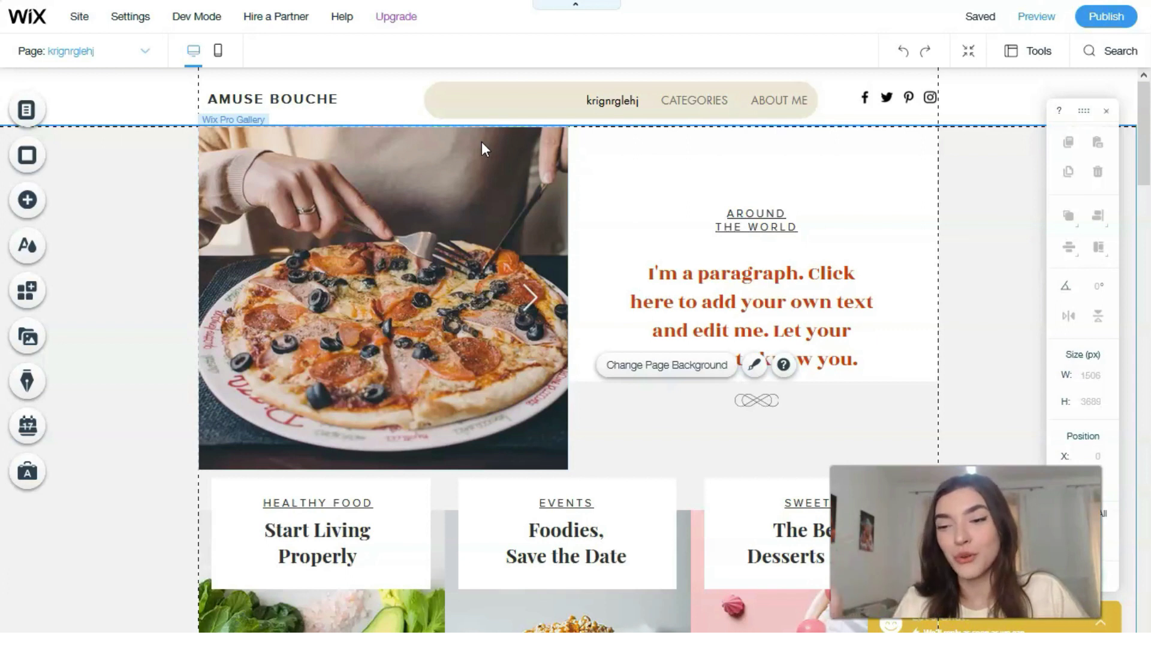
left_click(37, 609)
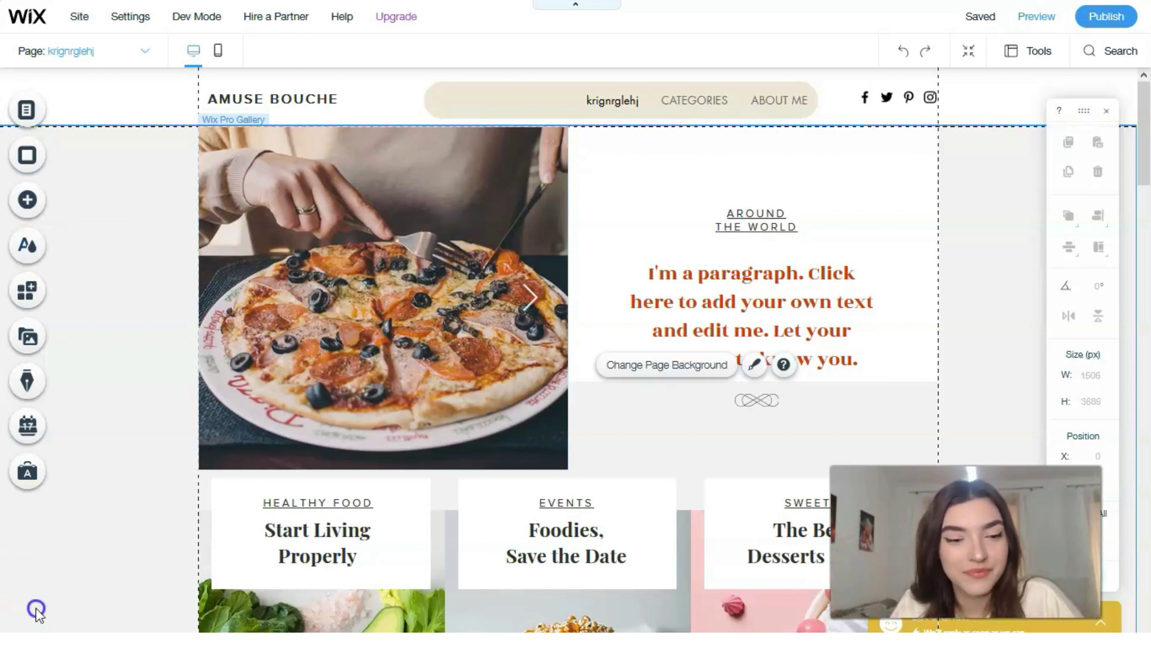